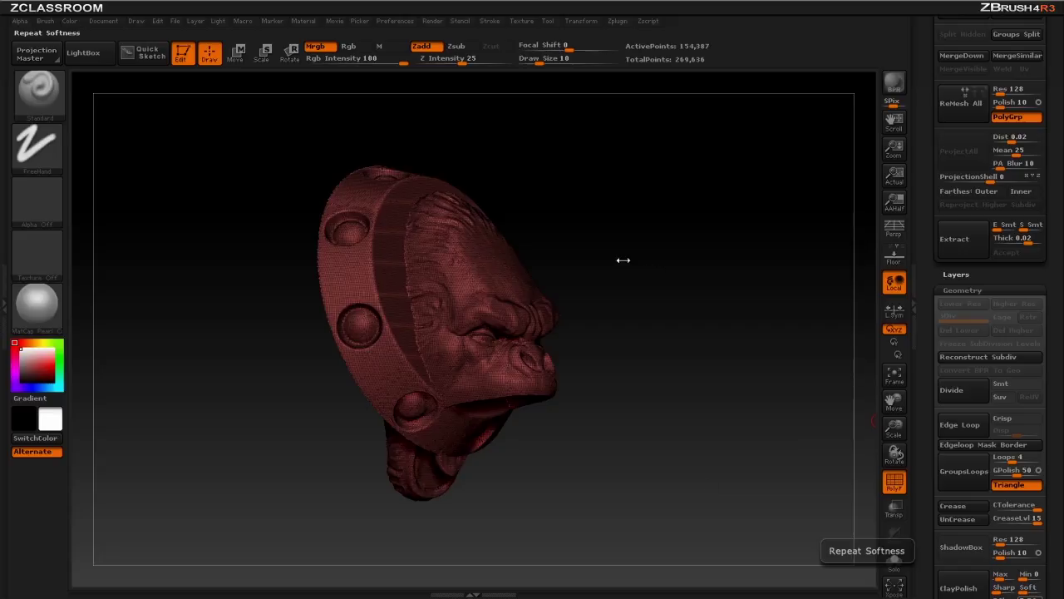
Turn the gorilla head to face the front and set the brush draw size to 16.
drag(690, 284, 586, 270)
mouse_move(687, 263)
alt+mouse_down()
mouse_move(722, 292)
mouse_move(740, 291)
alt+mouse_up()
key(s)
click(717, 287)
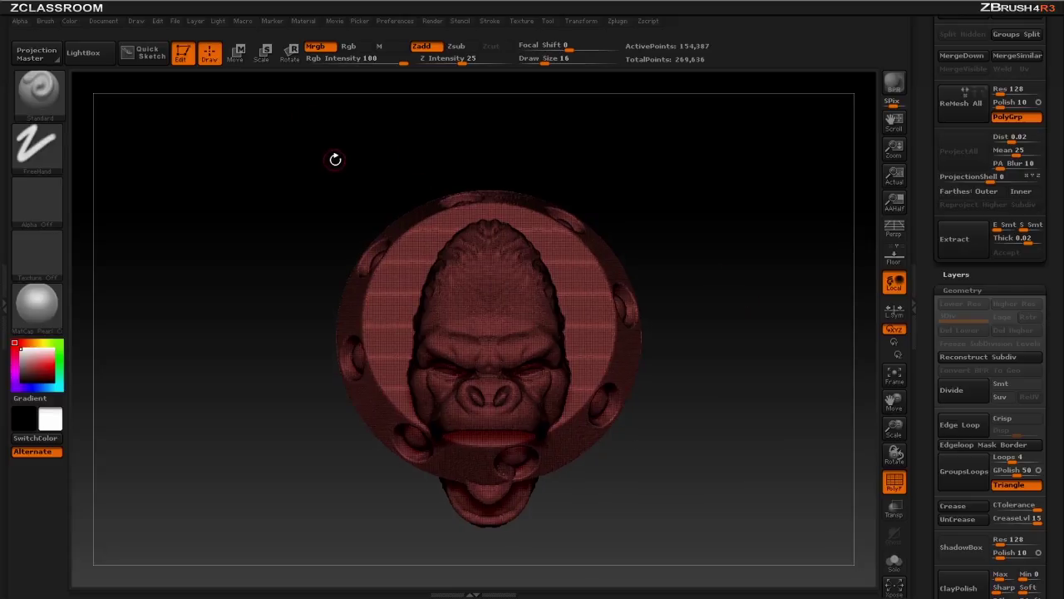
Isolate the upper portion of the head with a SelectRect marquee and show the whole mesh again.
key(ctrl+shift)
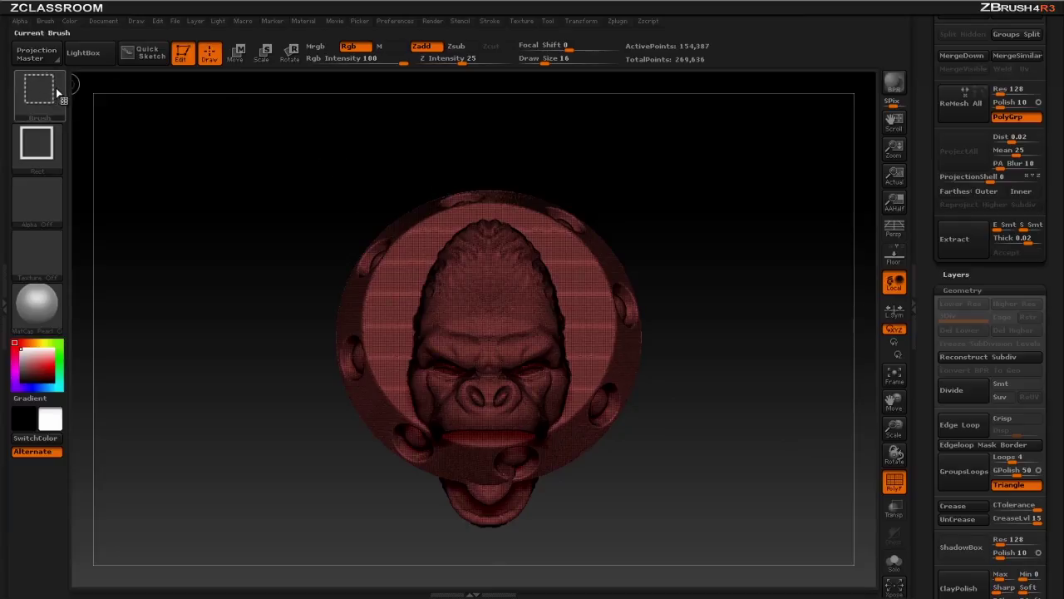
mouse_move(46, 96)
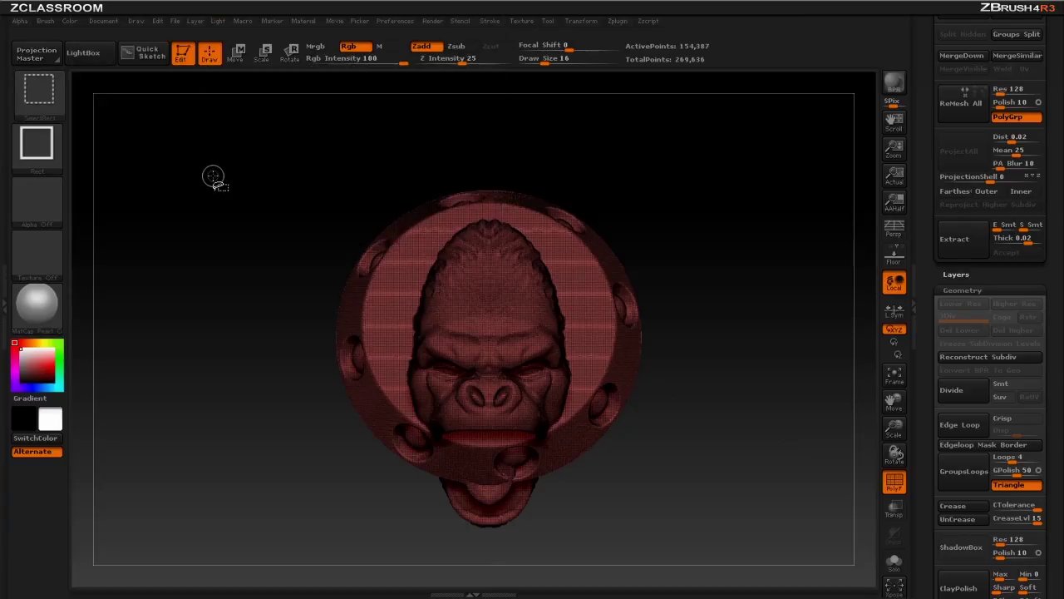
key(ctrl+shift)
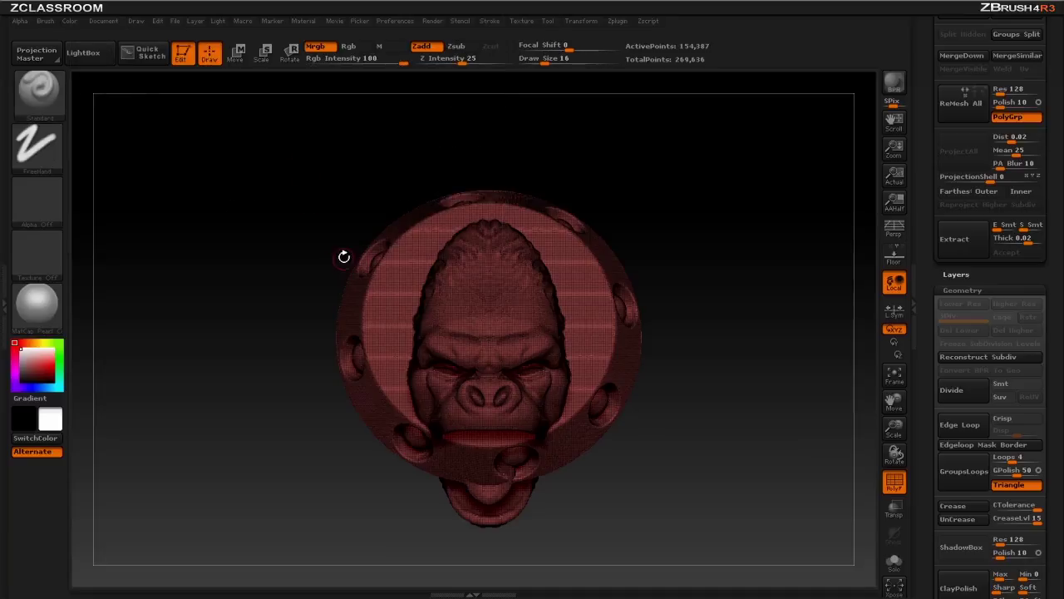
ctrl+shift+drag(280, 167, 534, 295)
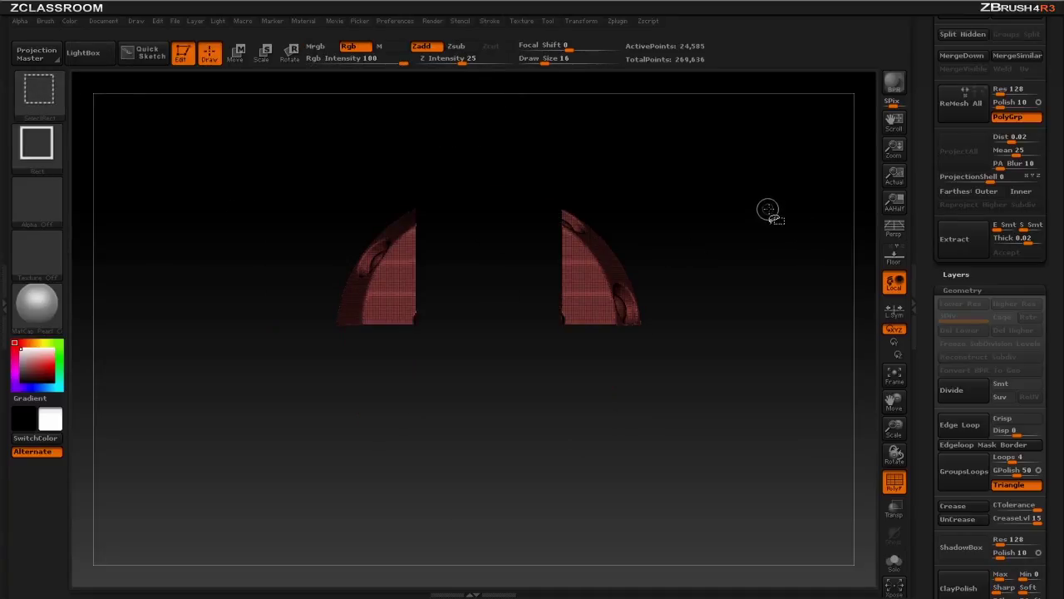
ctrl+shift+click(809, 215)
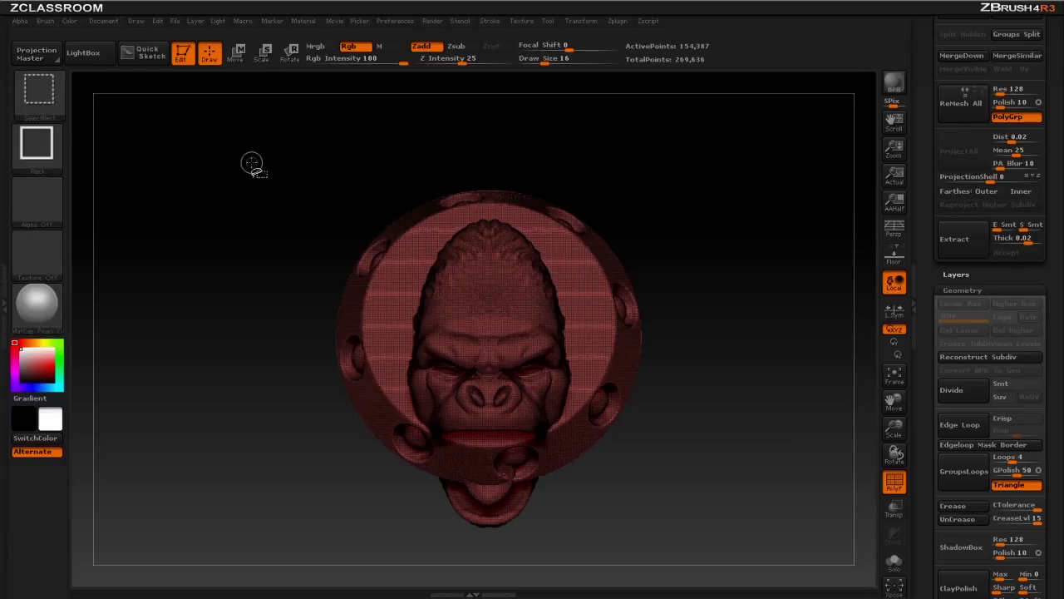
Choose the SliceCurve brush and slice across the head and disc from the side, separating the lower jaw from the upper part.
ctrl+shift+click(48, 105)
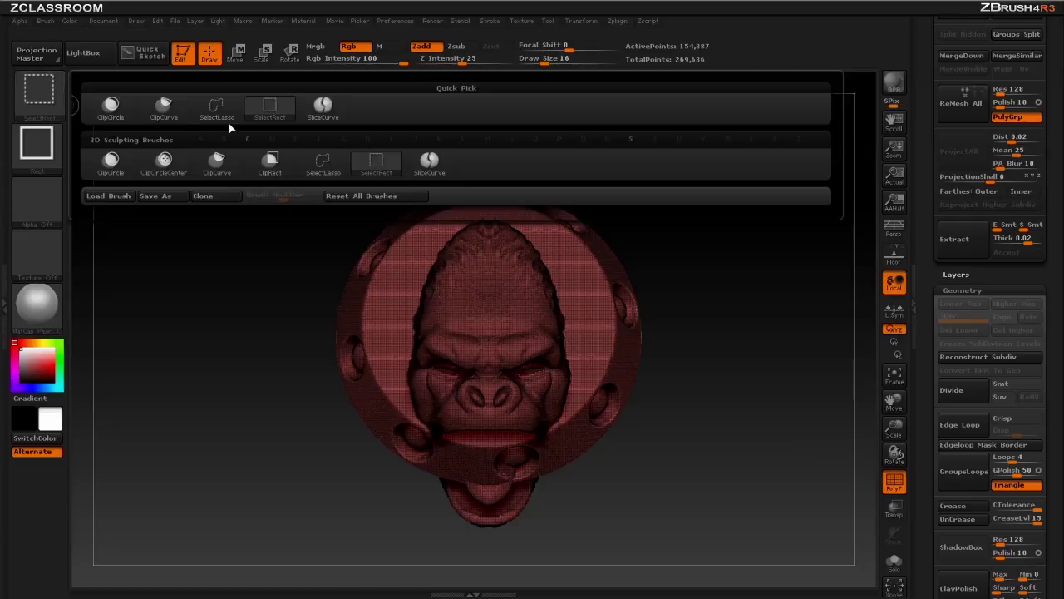
ctrl+shift+click(324, 109)
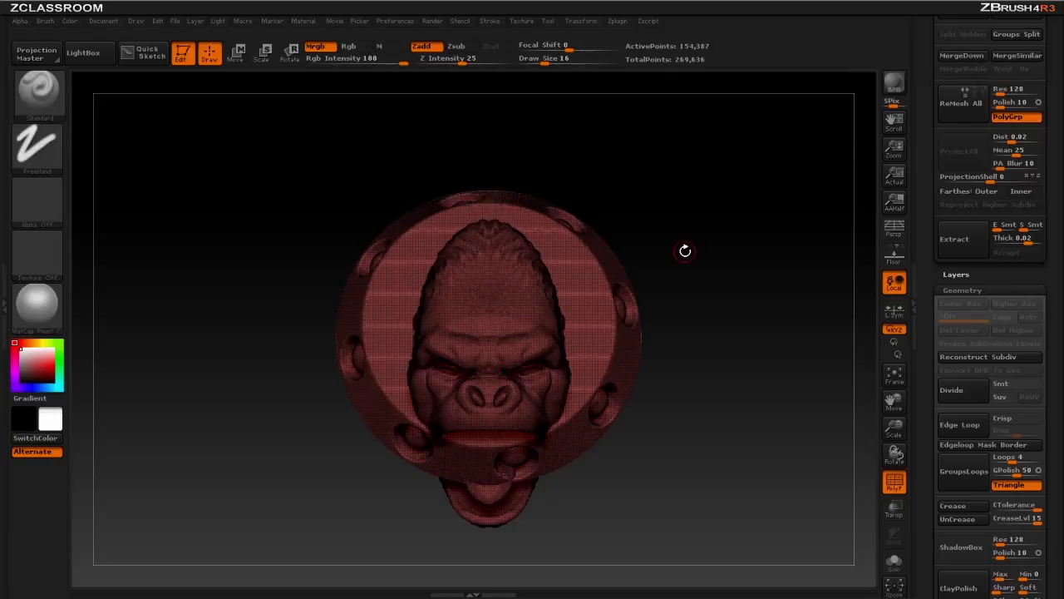
mouse_move(390, 527)
ctrl+shift+mouse_down()
mouse_move(308, 285)
mouse_move(375, 247)
mouse_move(478, 242)
mouse_move(330, 230)
mouse_move(438, 244)
mouse_move(285, 253)
mouse_move(450, 251)
mouse_move(368, 254)
mouse_move(387, 252)
mouse_move(371, 180)
mouse_move(349, 183)
mouse_move(407, 241)
mouse_move(400, 177)
mouse_move(380, 183)
mouse_move(399, 204)
mouse_move(388, 207)
mouse_move(166, 193)
ctrl+shift+mouse_up()
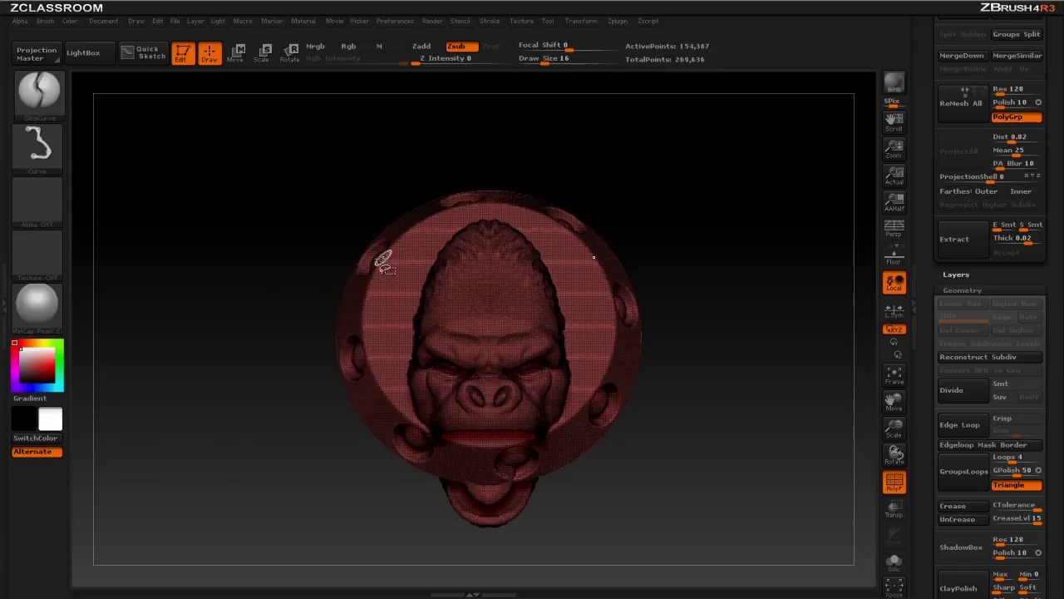
mouse_move(658, 223)
alt+mouse_down()
mouse_move(698, 192)
mouse_move(479, 222)
alt+mouse_up()
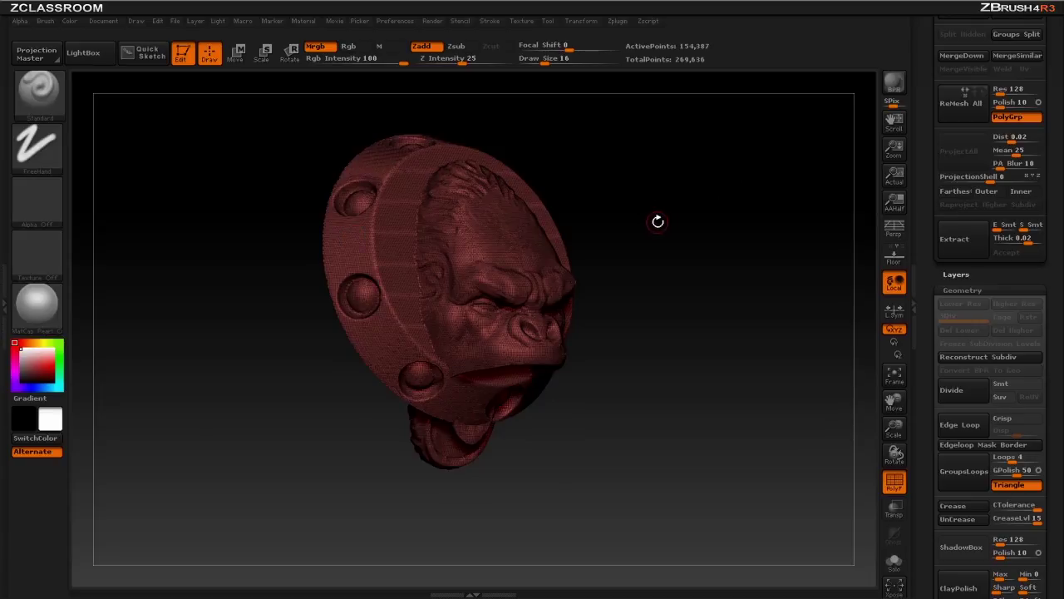
mouse_move(660, 216)
mouse_down()
mouse_move(693, 219)
mouse_move(668, 247)
mouse_up()
key(ctrl+shift)
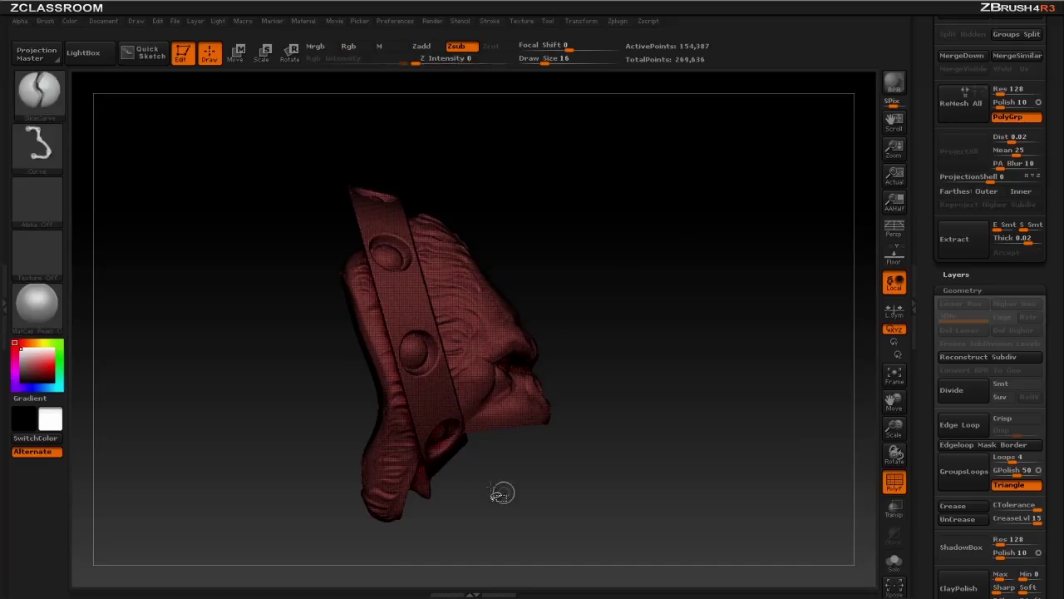
mouse_move(506, 535)
ctrl+shift+mouse_down()
mouse_move(480, 466)
mouse_move(475, 400)
mouse_move(460, 405)
ctrl+shift+mouse_up()
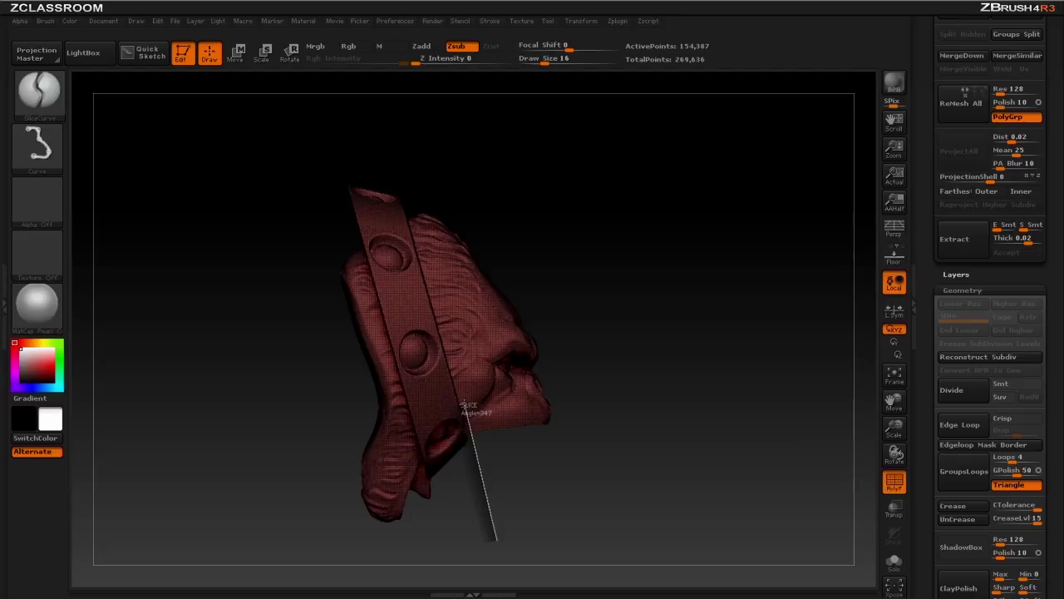
mouse_move(464, 405)
ctrl+shift+mouse_down()
mouse_move(375, 404)
mouse_move(463, 408)
mouse_move(368, 390)
mouse_move(316, 400)
mouse_move(429, 379)
mouse_move(123, 381)
ctrl+shift+mouse_up()
mouse_move(499, 483)
ctrl+shift+mouse_down()
mouse_move(510, 482)
mouse_move(466, 385)
mouse_move(460, 405)
mouse_move(326, 391)
mouse_move(317, 385)
mouse_move(324, 364)
ctrl+shift+mouse_up()
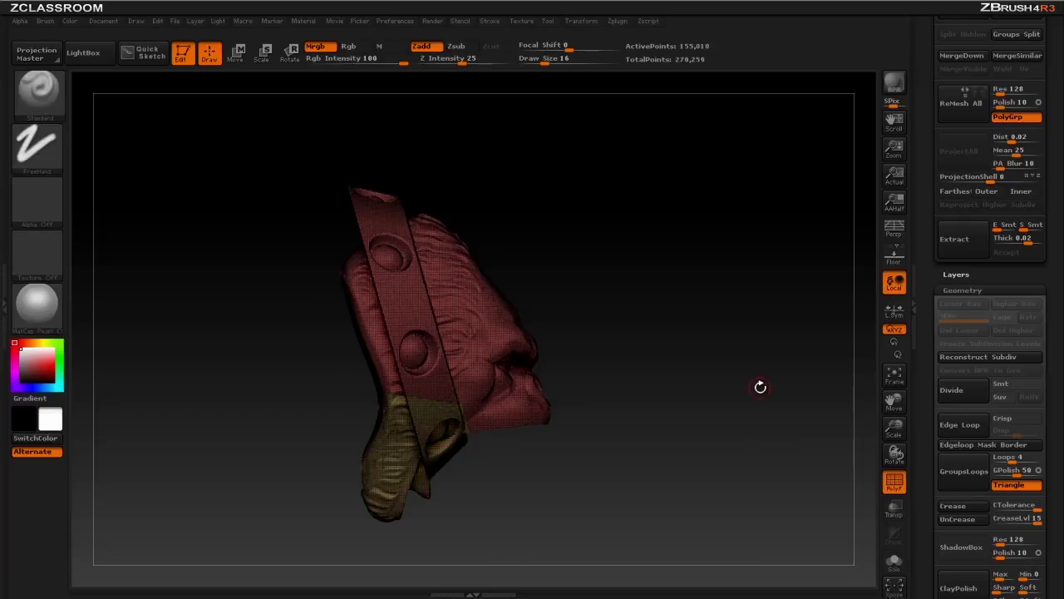
Isolate the sliced polygroups from several angles to examine how the cut divides the head and disc.
drag(763, 387, 690, 391)
drag(687, 290, 743, 252)
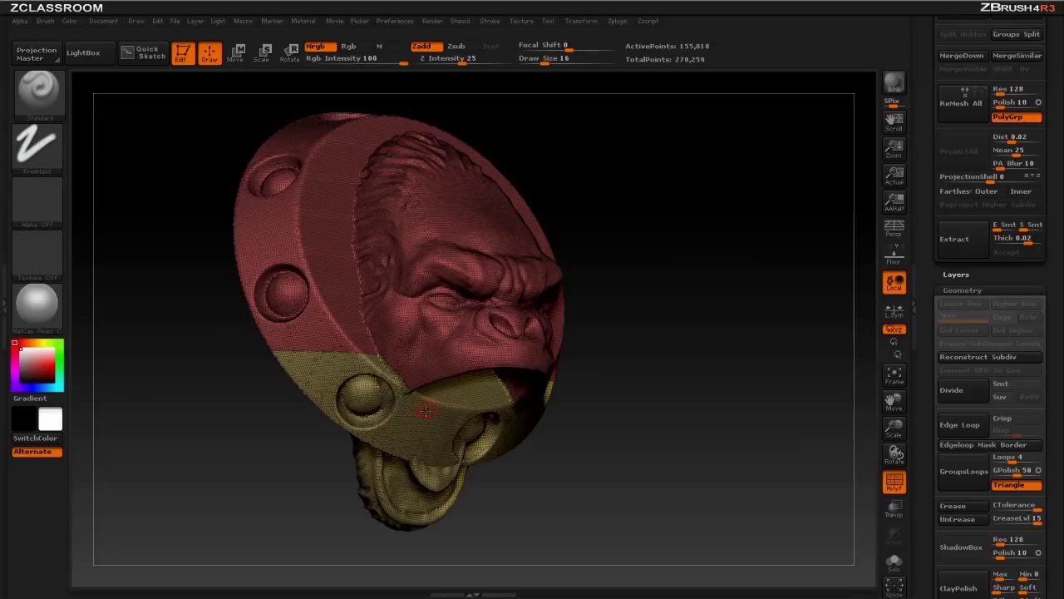
mouse_move(677, 245)
mouse_down()
mouse_move(652, 239)
mouse_move(690, 209)
mouse_move(676, 197)
mouse_up()
ctrl+shift+click(451, 269)
drag(645, 244, 525, 255)
ctrl+shift+click(662, 297)
ctrl+shift+click(499, 376)
ctrl+shift+click(523, 255)
ctrl+shift+click(447, 286)
drag(533, 212, 464, 273)
ctrl+shift+click(639, 264)
ctrl+shift+click(440, 273)
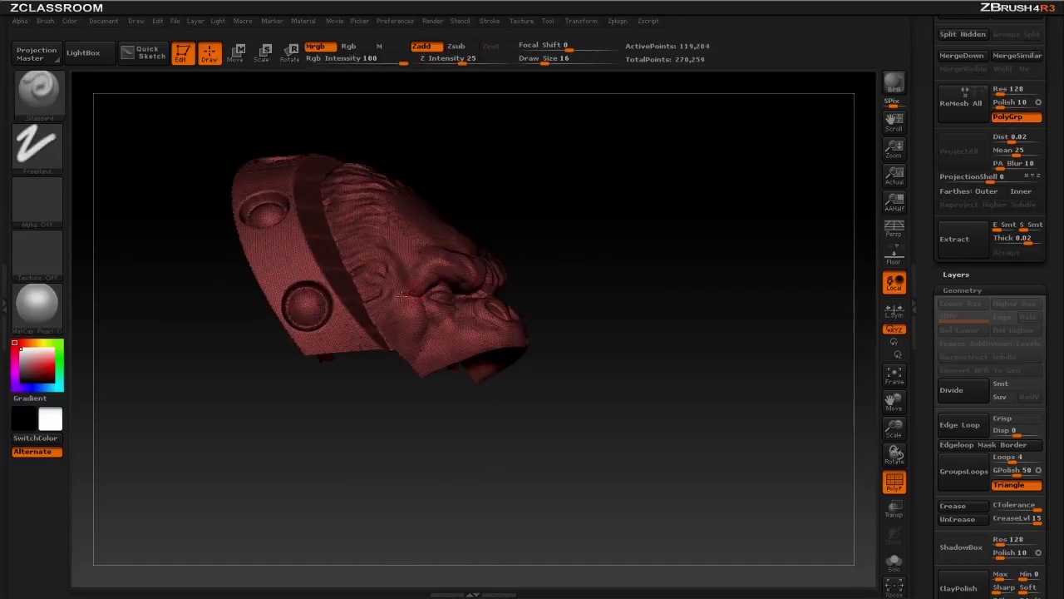
ctrl+shift+click(541, 251)
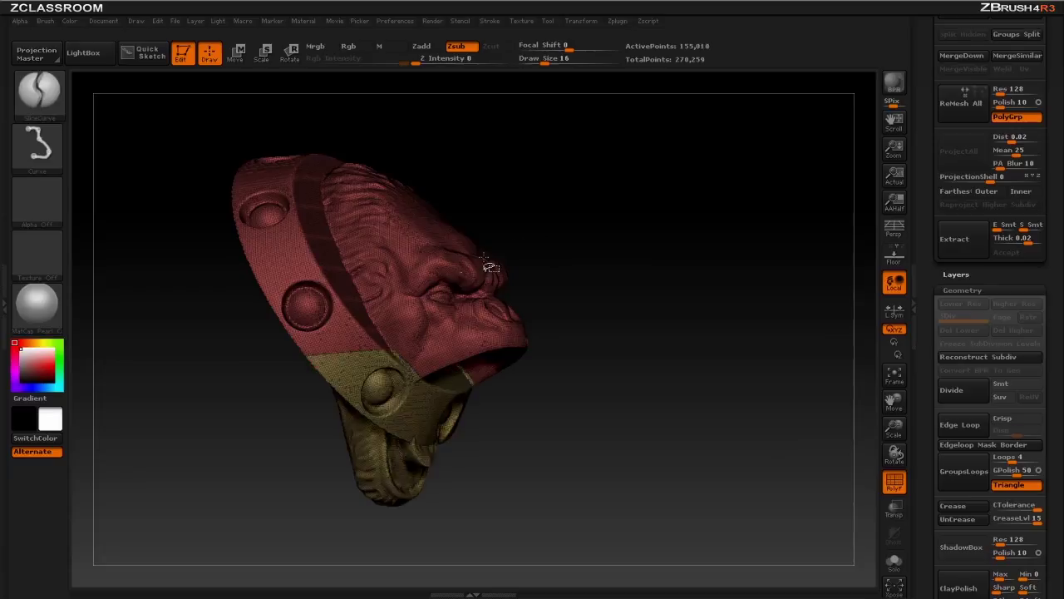
Isolate the upper polygroup to inspect its cut edge, locate the Close Holes option, and show both parts again.
ctrl+shift+click(461, 270)
scroll(955, 249, down, 5)
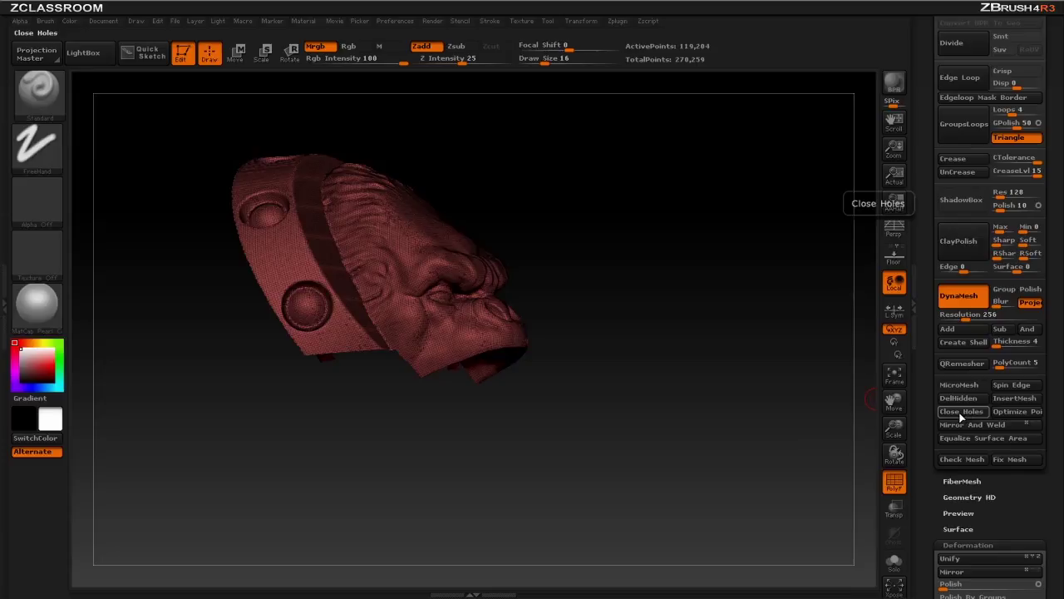
drag(582, 288, 692, 273)
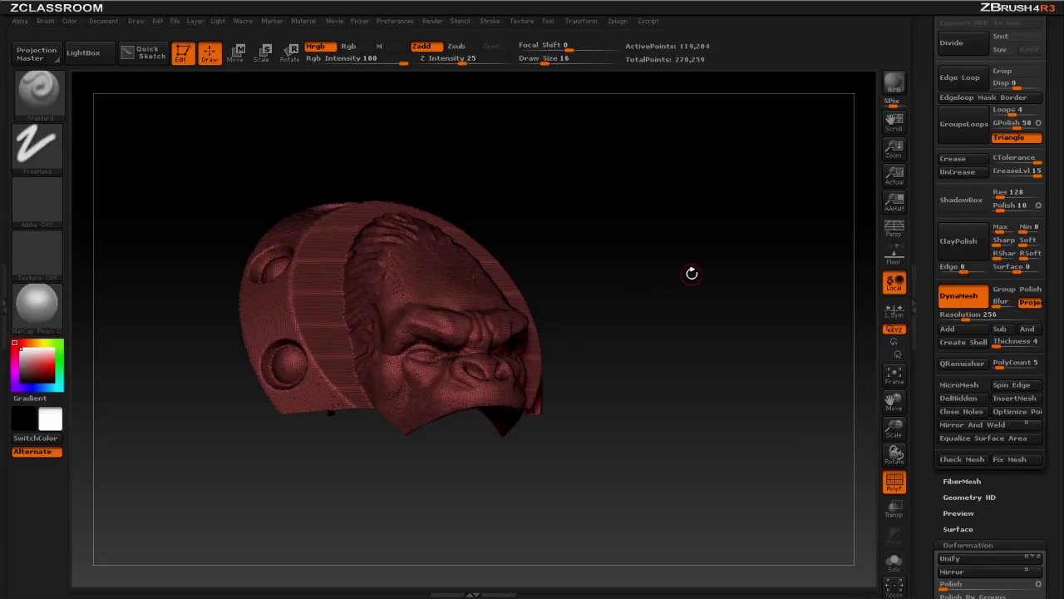
ctrl+shift+click(692, 317)
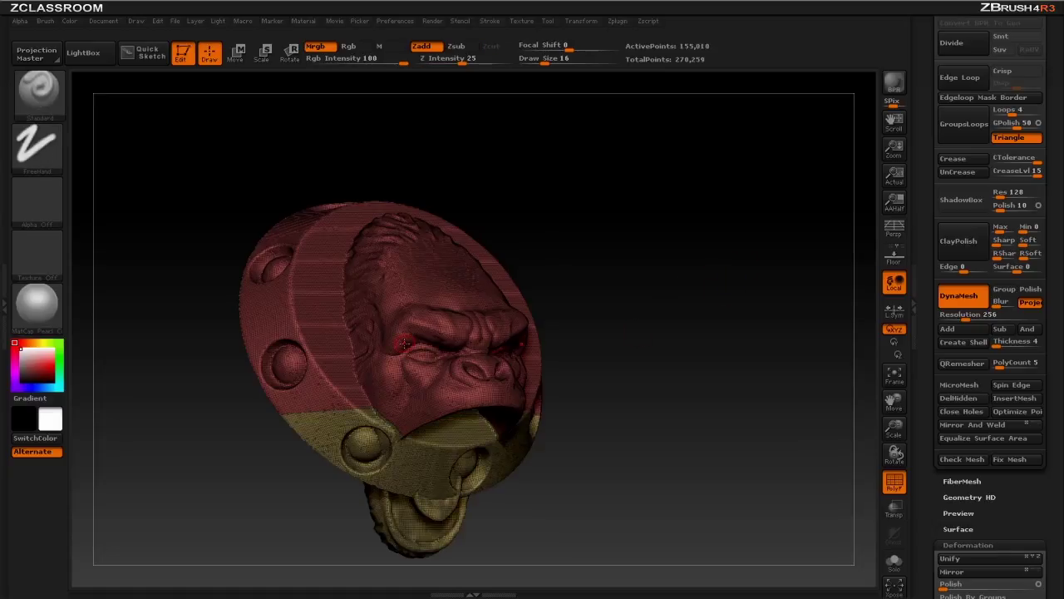
Enable the Group option for DynaMesh and remesh the sliced head into separate pieces.
drag(676, 317, 625, 279)
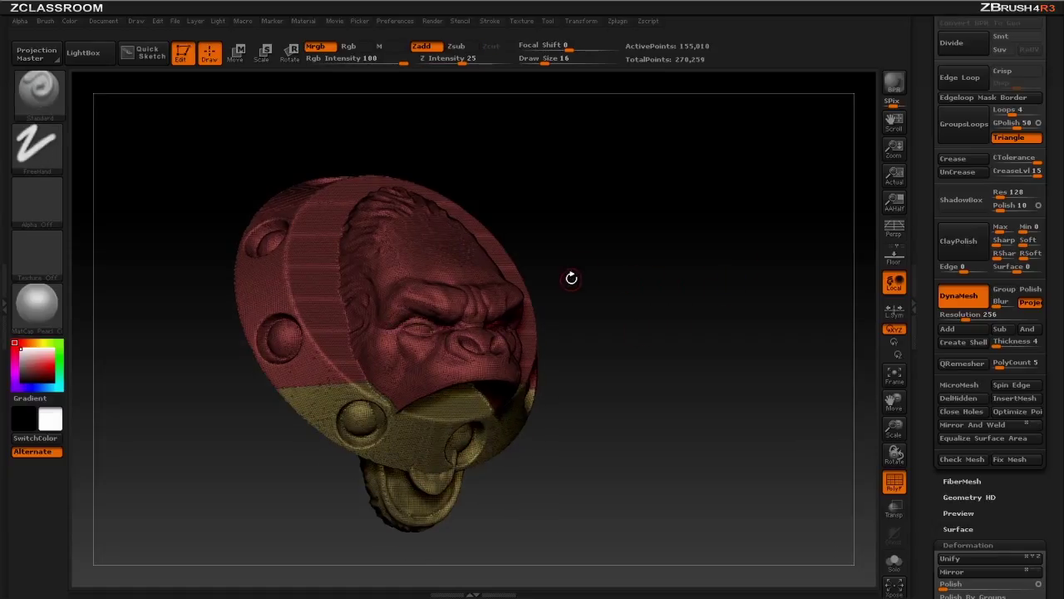
click(1004, 293)
drag(665, 321, 640, 297)
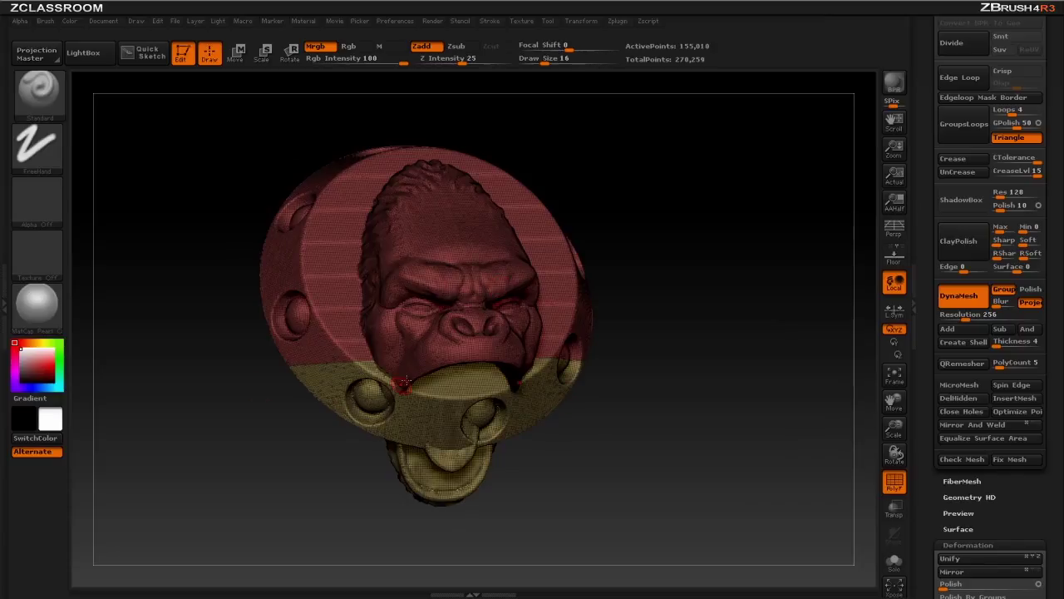
drag(636, 244, 332, 356)
drag(630, 321, 439, 315)
drag(644, 299, 751, 312)
ctrl+drag(682, 224, 748, 293)
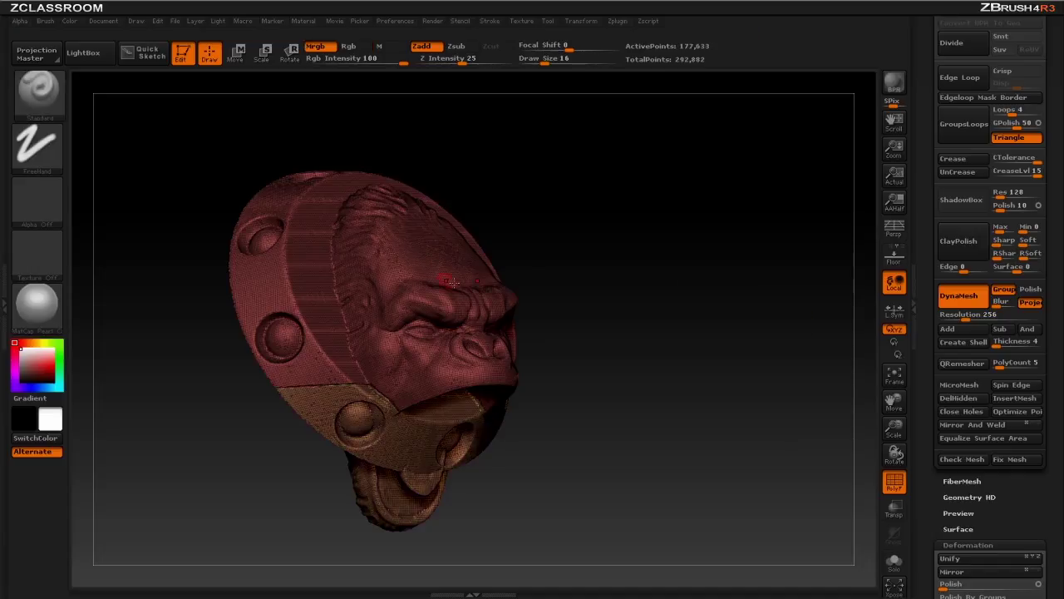
Turn off the polyframe display and isolate the upper piece to inspect the underside of the cut.
drag(641, 287, 691, 299)
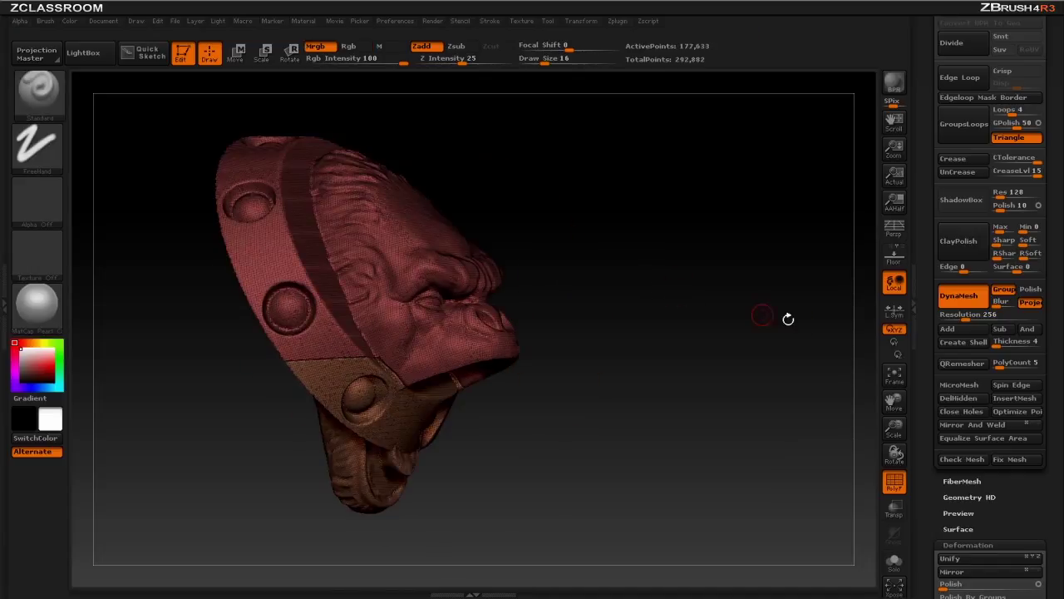
click(892, 481)
drag(791, 354, 346, 320)
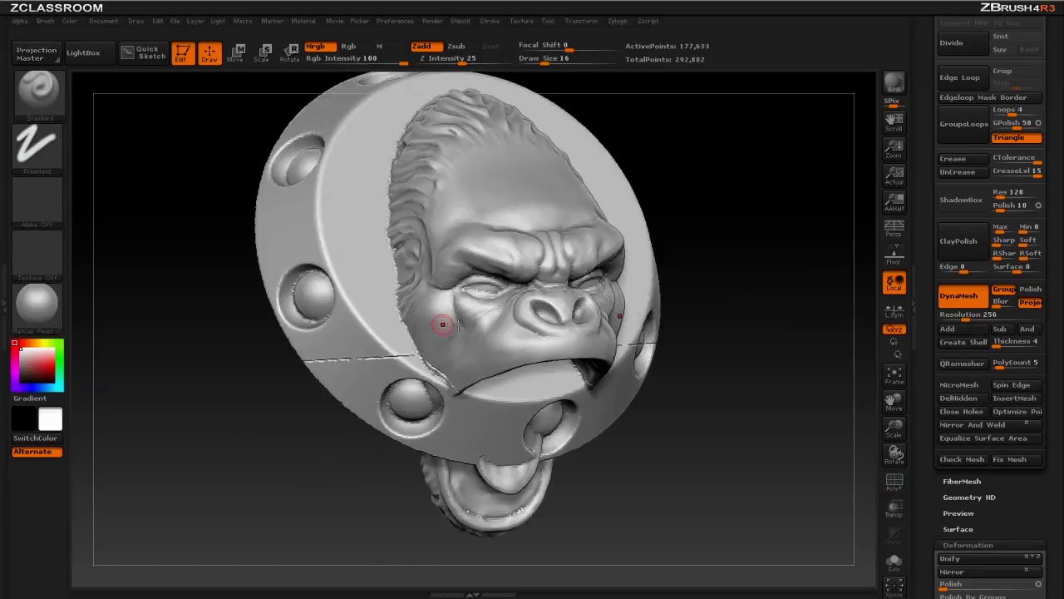
ctrl+shift+click(415, 381)
mouse_move(718, 280)
mouse_down()
mouse_move(800, 341)
mouse_move(749, 285)
mouse_move(708, 288)
mouse_move(730, 228)
mouse_up()
ctrl+shift+click(749, 286)
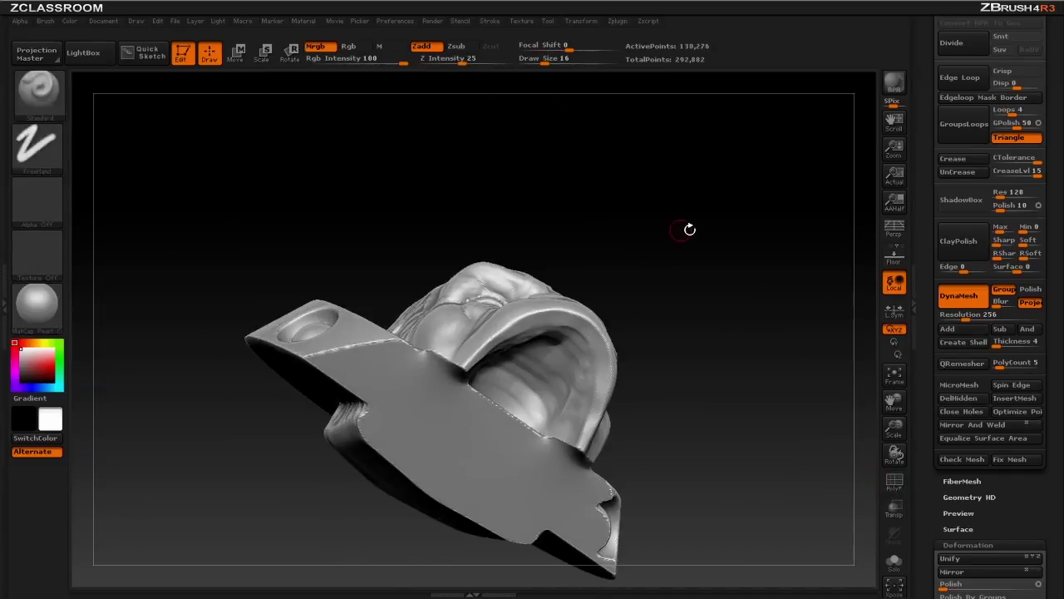
drag(719, 308, 644, 297)
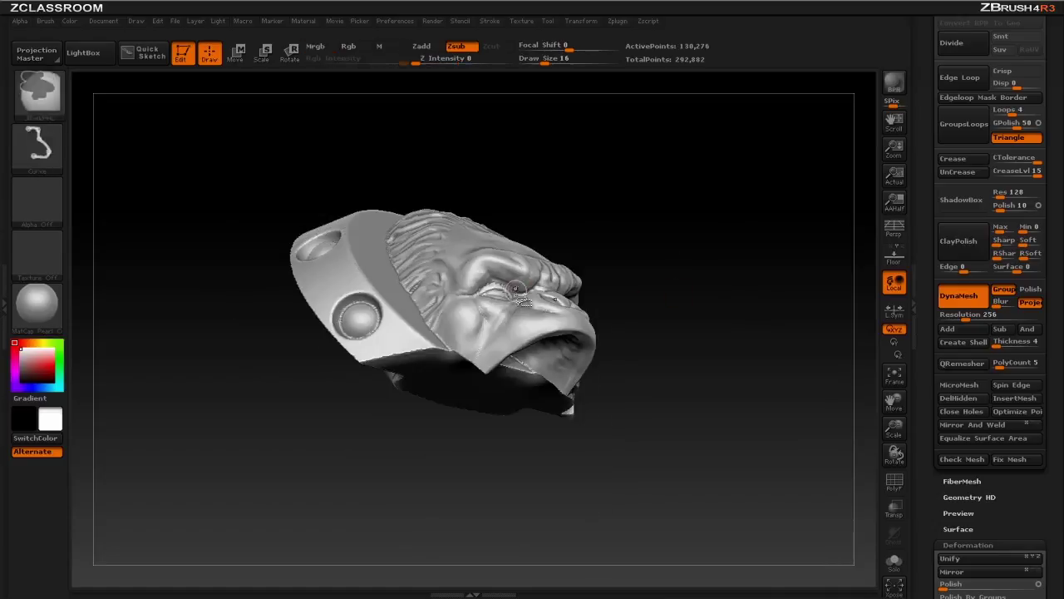
ctrl+shift+click(518, 295)
ctrl+shift+click(696, 257)
mouse_move(696, 258)
mouse_down()
mouse_move(698, 306)
mouse_move(542, 304)
mouse_up()
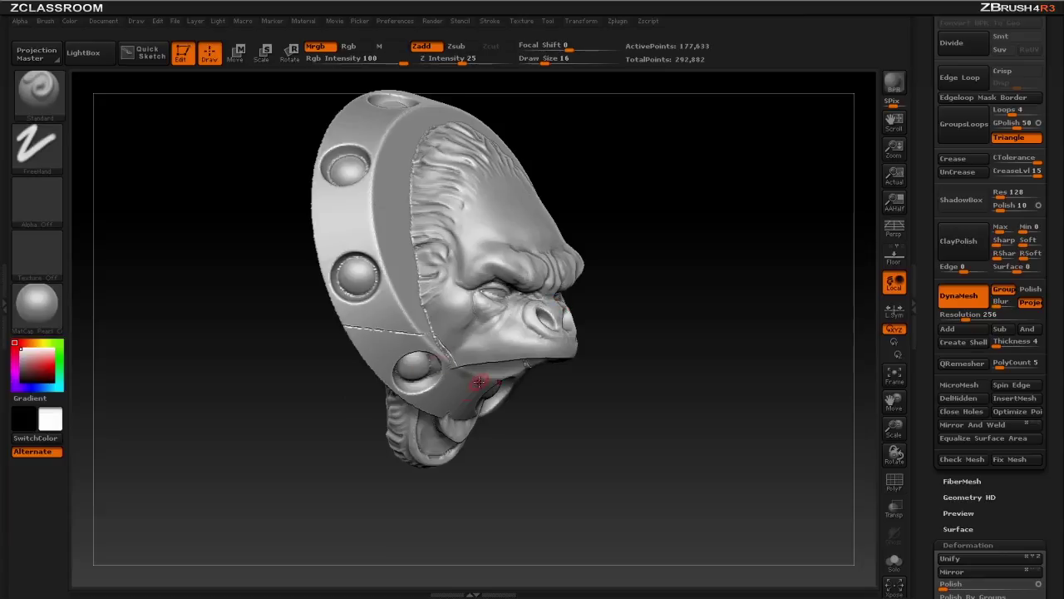
Isolate the upper piece, delete the hidden lower jaw geometry, and save the file.
ctrl+shift+click(422, 371)
ctrl+shift+click(732, 273)
drag(745, 227, 701, 281)
drag(929, 366, 929, 313)
click(957, 347)
drag(762, 270, 772, 311)
key(ctrl+s)
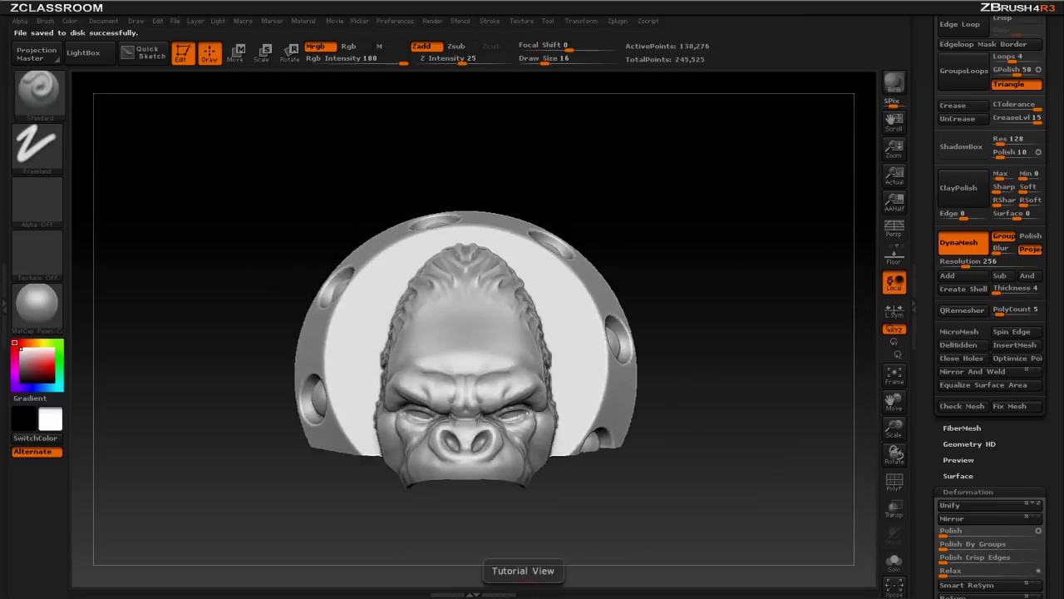
Turn on the polyframe display and slice the disc's lower corner beside one cheek into its own polygroup with a bent SliceCurve.
drag(698, 283, 715, 289)
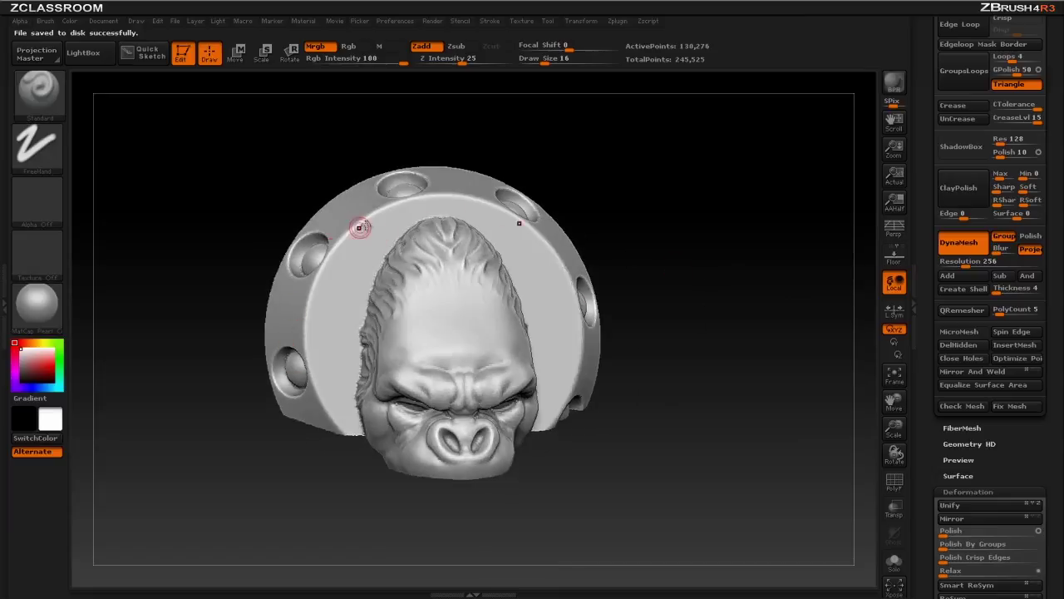
drag(648, 261, 446, 308)
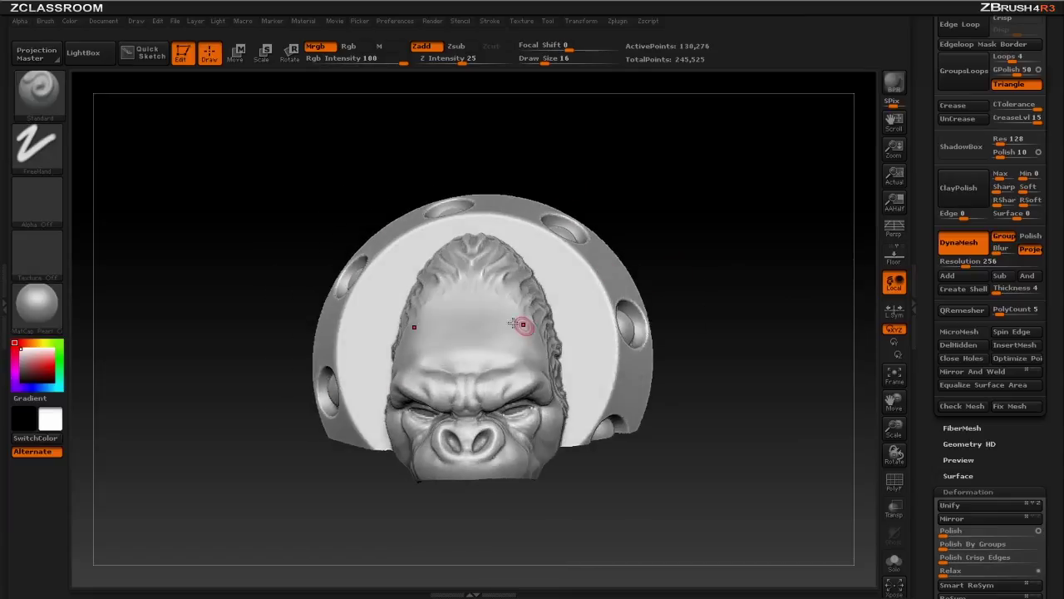
drag(742, 397, 758, 385)
key(ctrl+shift)
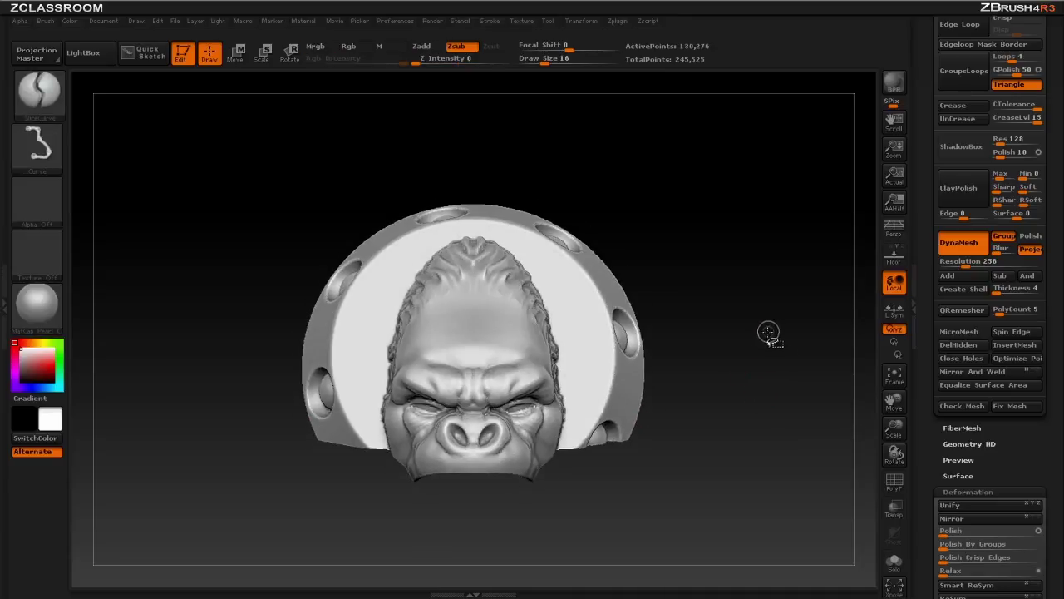
click(894, 483)
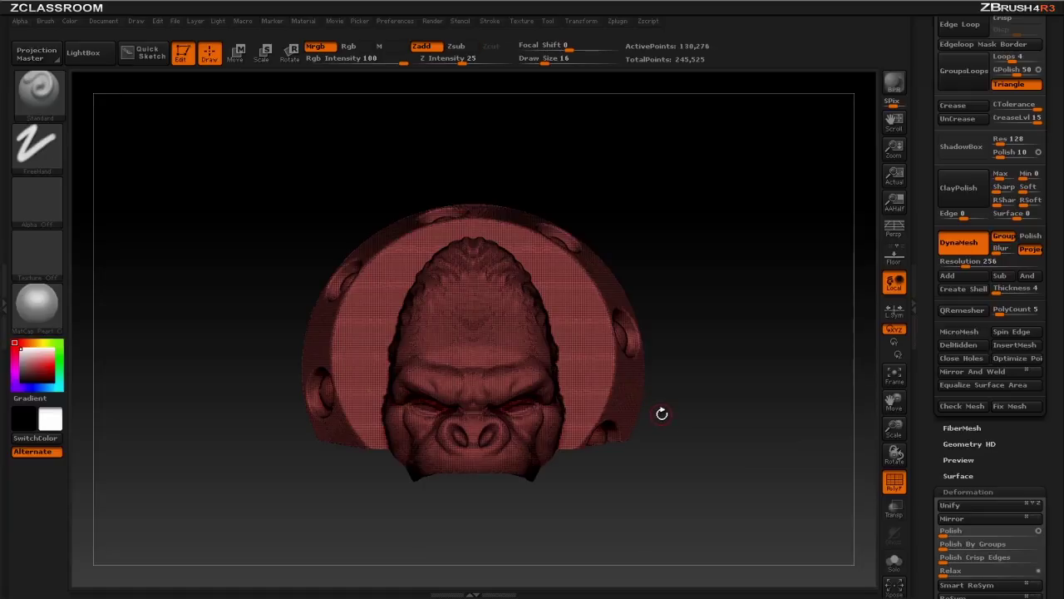
key(ctrl+shift)
mouse_move(679, 410)
ctrl+shift+mouse_down()
mouse_move(566, 413)
mouse_move(536, 508)
ctrl+shift+mouse_up()
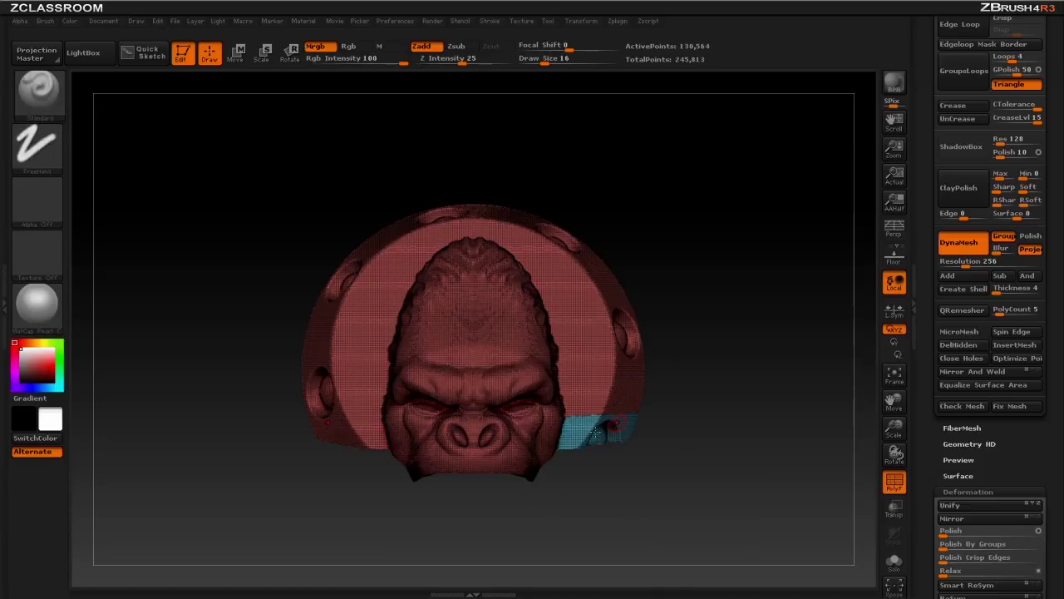
Remesh the sliced head with DynaMesh, hide the separated corner piece of the disc, and delete the hidden geometry.
mouse_move(763, 312)
ctrl+mouse_down()
mouse_move(770, 319)
mouse_move(713, 368)
mouse_move(713, 396)
mouse_move(680, 405)
ctrl+mouse_up()
ctrl+shift+click(657, 381)
drag(786, 366, 811, 320)
click(959, 344)
drag(855, 352, 811, 337)
drag(812, 339, 761, 381)
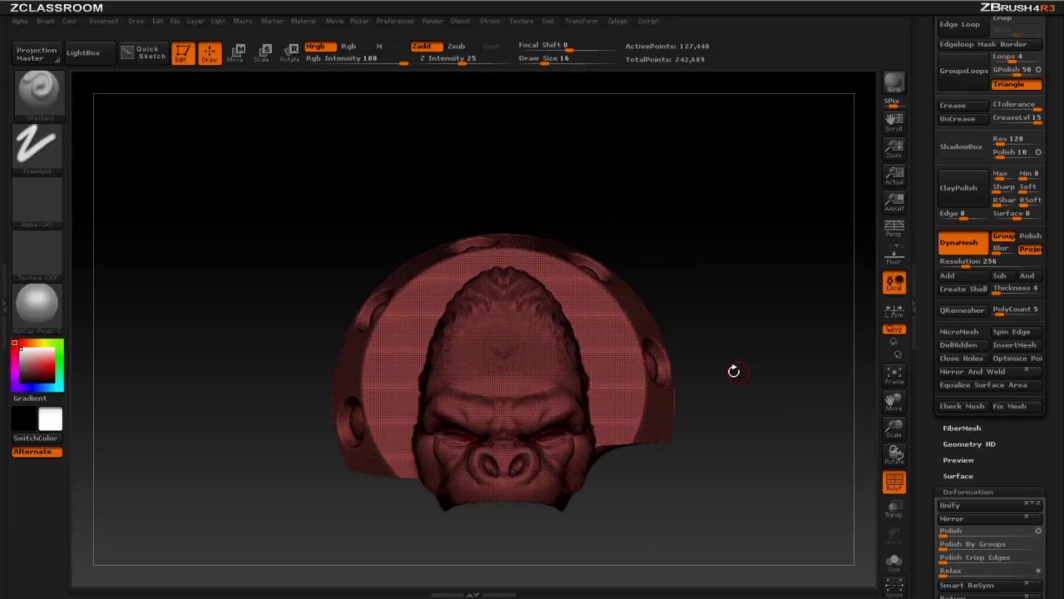
drag(799, 320, 695, 314)
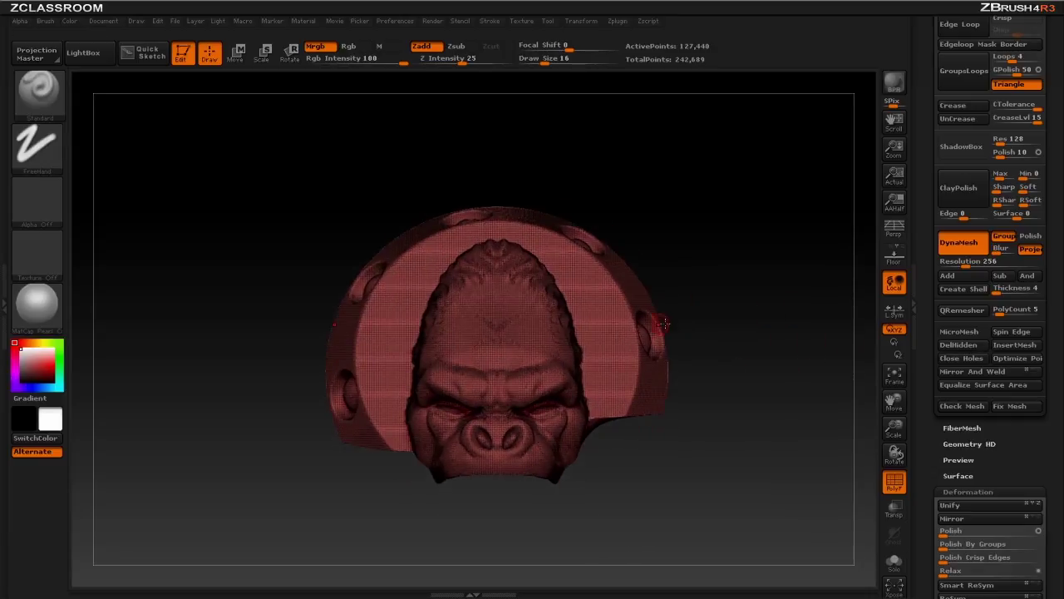
Mirror and weld the head across its symmetry axis and turn off the polyframe display.
scroll(937, 332, down, 2)
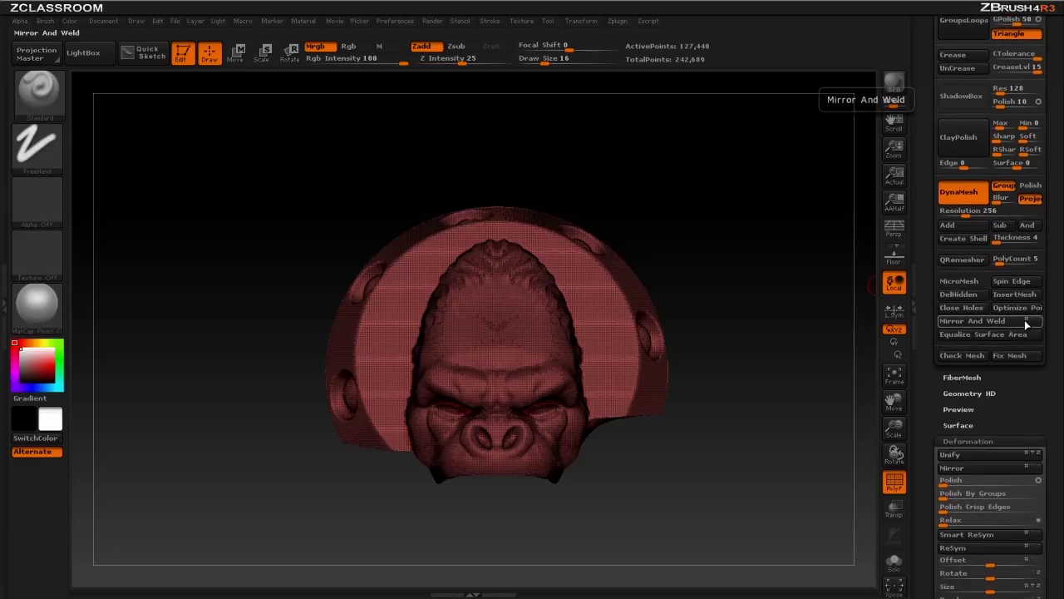
click(970, 327)
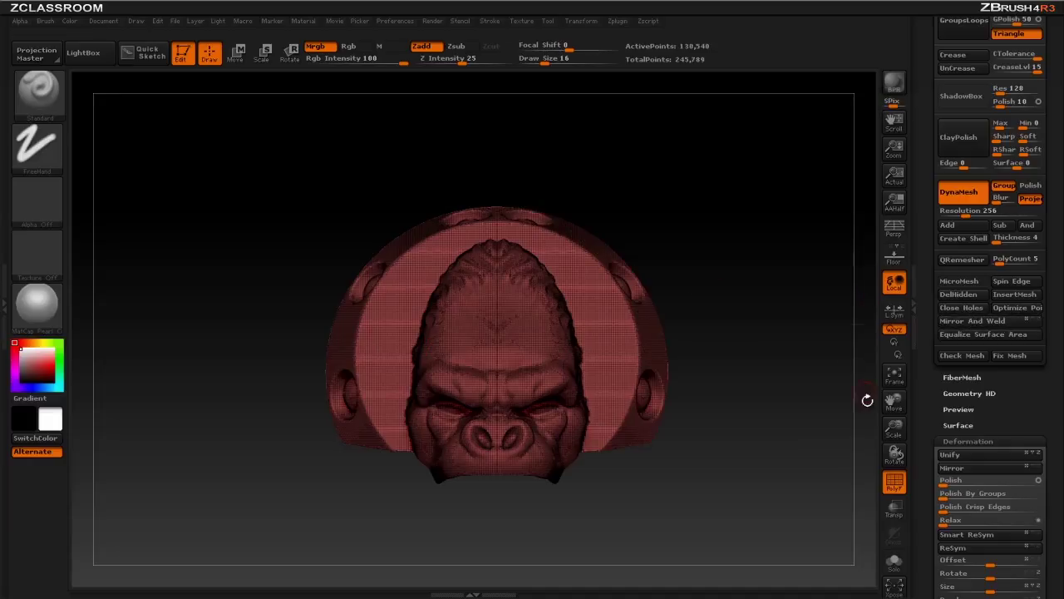
click(894, 480)
drag(791, 393, 690, 393)
shift+drag(703, 351, 780, 330)
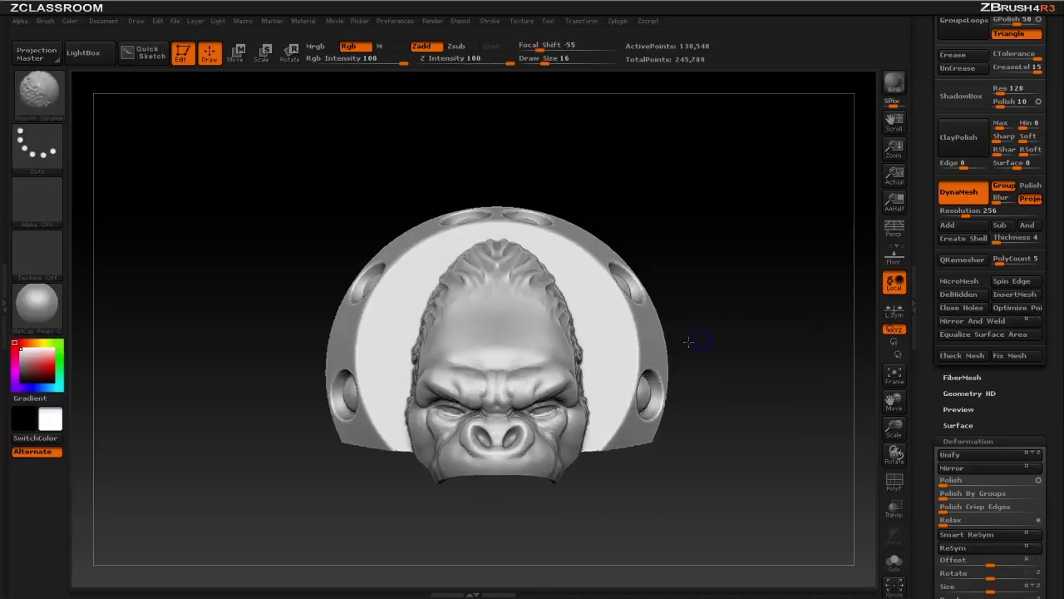
Undo the mirror weld, flip the head with the Mirror deformation, and weld a mirrored half so both disc corners are cut.
key(ctrl+z)
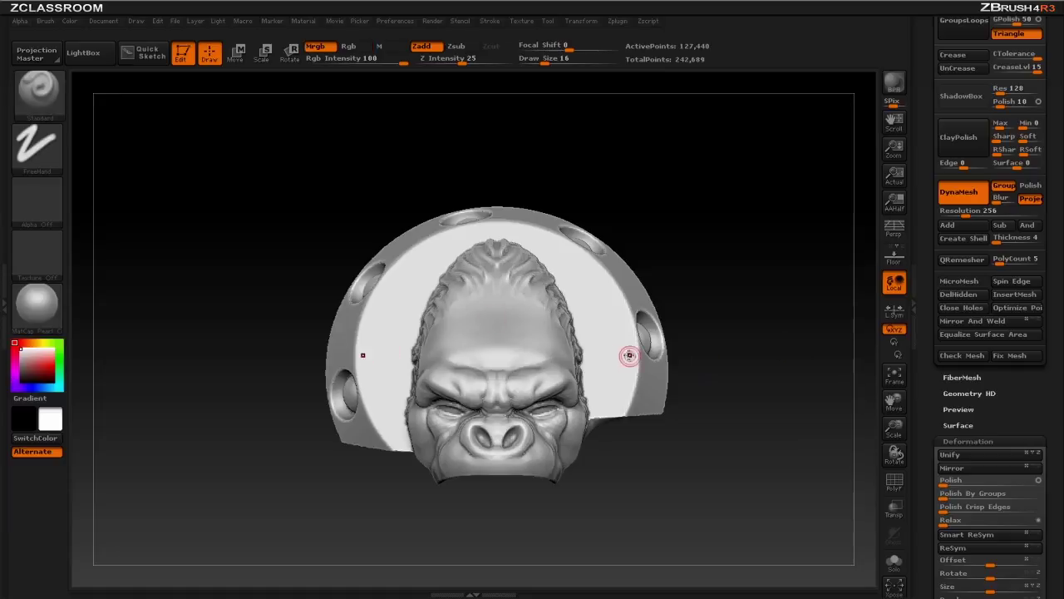
drag(922, 406, 934, 336)
click(950, 331)
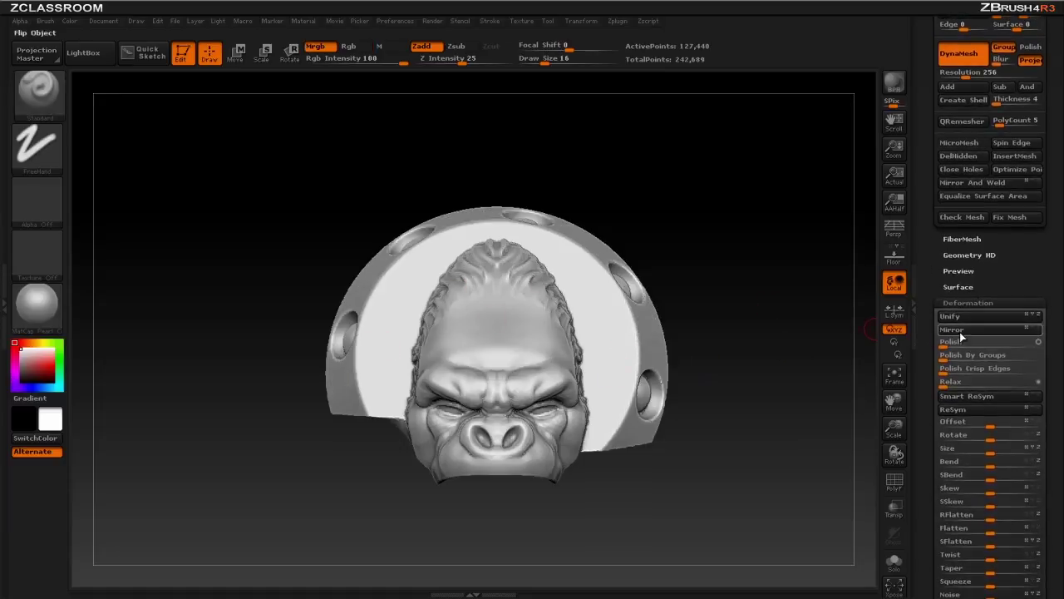
drag(936, 209, 935, 341)
click(957, 316)
drag(823, 328, 754, 339)
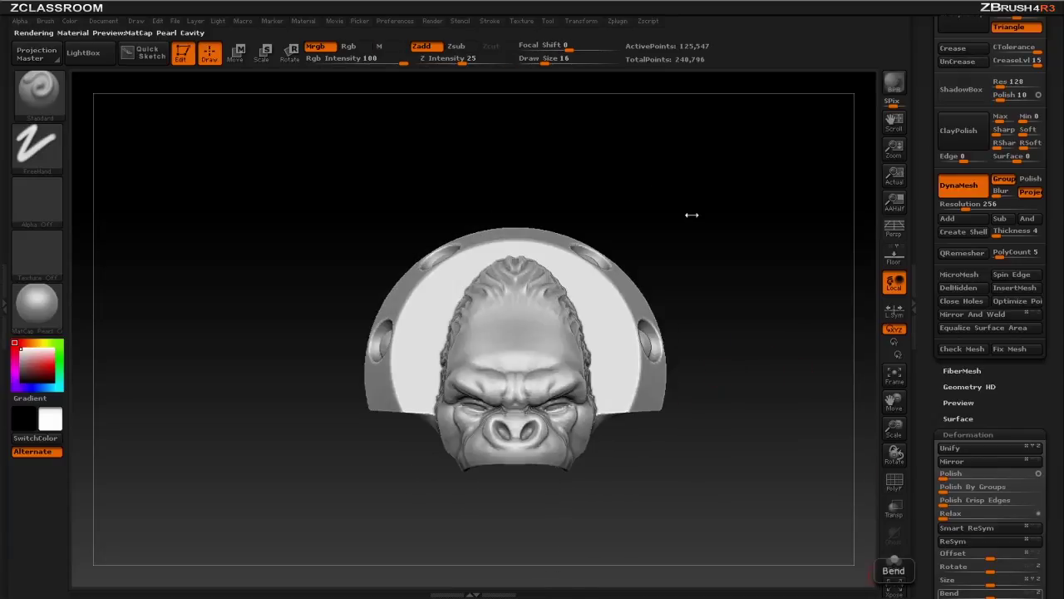
Clip the back of the head flat just behind the disc with ClipCurve, cutting along the disc's slant in side view.
drag(692, 214, 639, 188)
key(ctrl+shift)
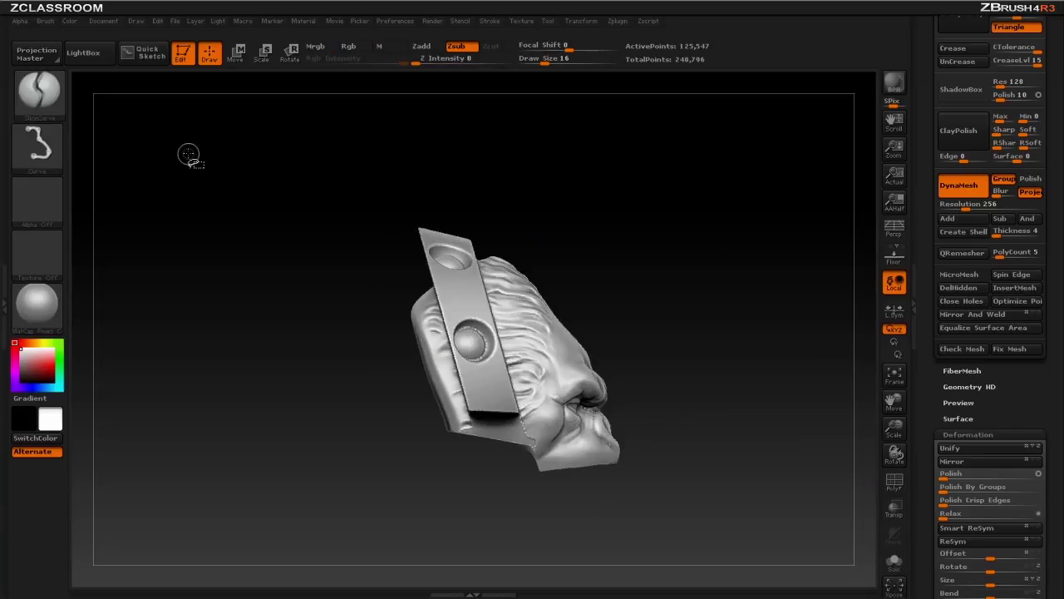
click(42, 93)
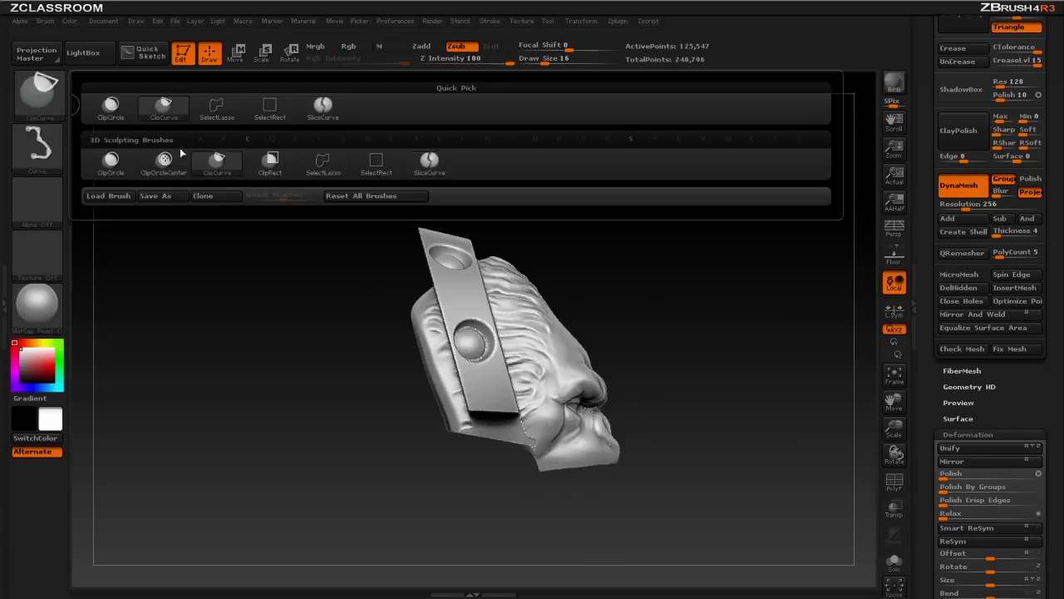
mouse_move(504, 540)
ctrl+shift+mouse_down()
mouse_move(404, 235)
mouse_move(399, 214)
mouse_move(413, 210)
ctrl+shift+mouse_up()
mouse_move(682, 211)
mouse_down()
mouse_move(751, 209)
mouse_move(689, 217)
mouse_move(523, 275)
mouse_up()
key(shift)
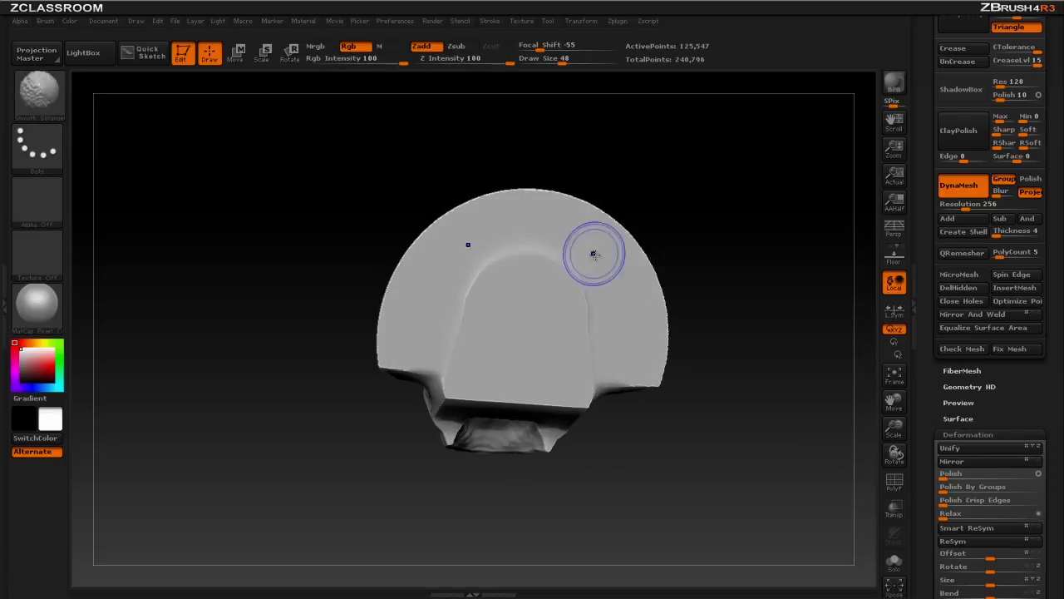
mouse_move(726, 247)
mouse_down()
mouse_move(713, 244)
mouse_move(818, 181)
mouse_move(757, 256)
mouse_move(709, 224)
mouse_up()
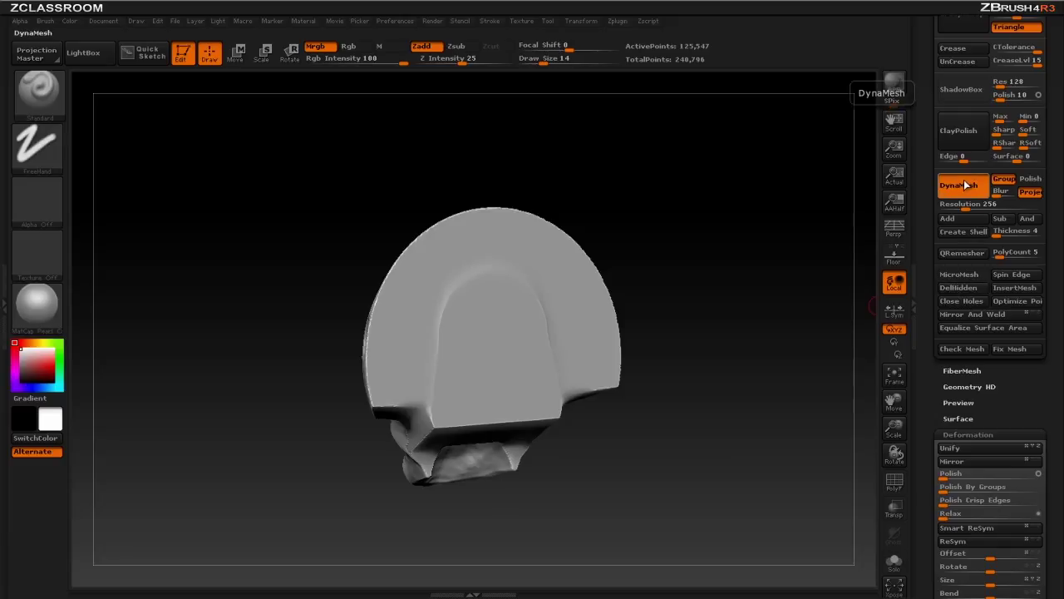
Choose the InsertSphere brush and insert a large sphere centred on the flat back of the head.
mouse_move(736, 241)
shift+mouse_down()
mouse_move(713, 249)
mouse_move(736, 252)
shift+mouse_up()
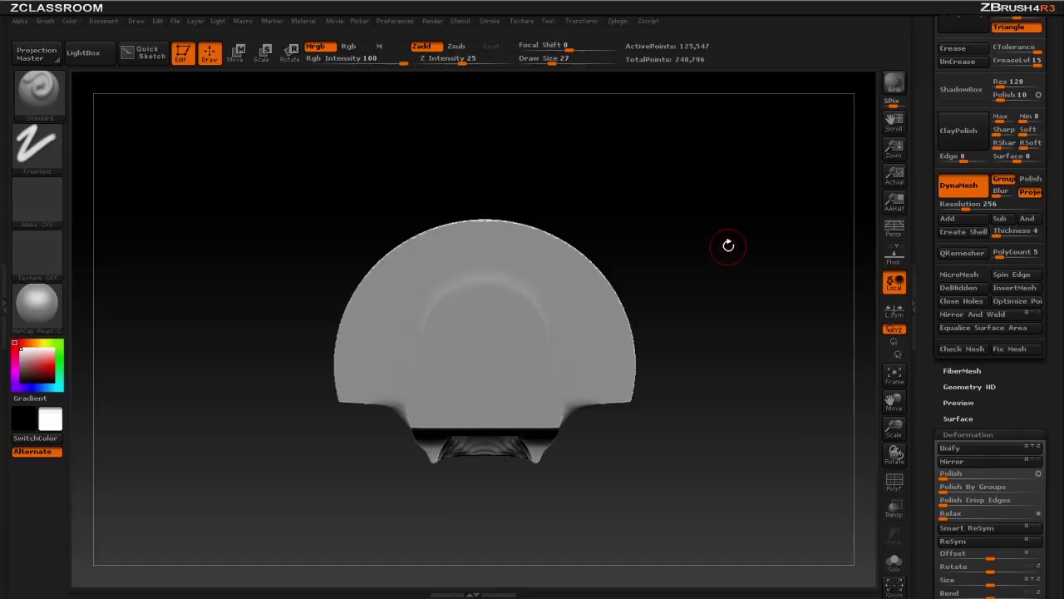
key(b)
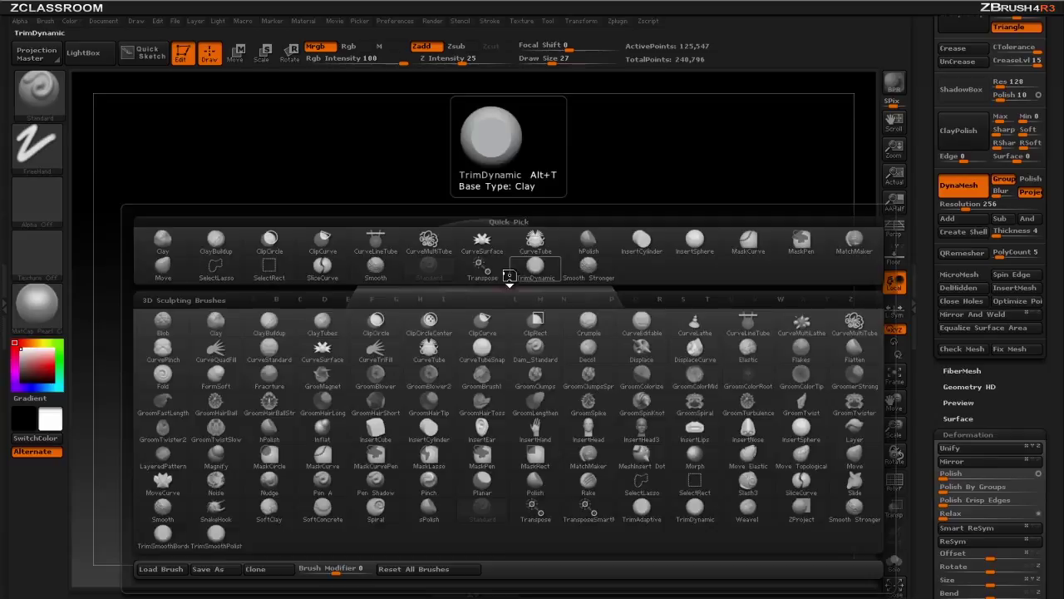
key(i)
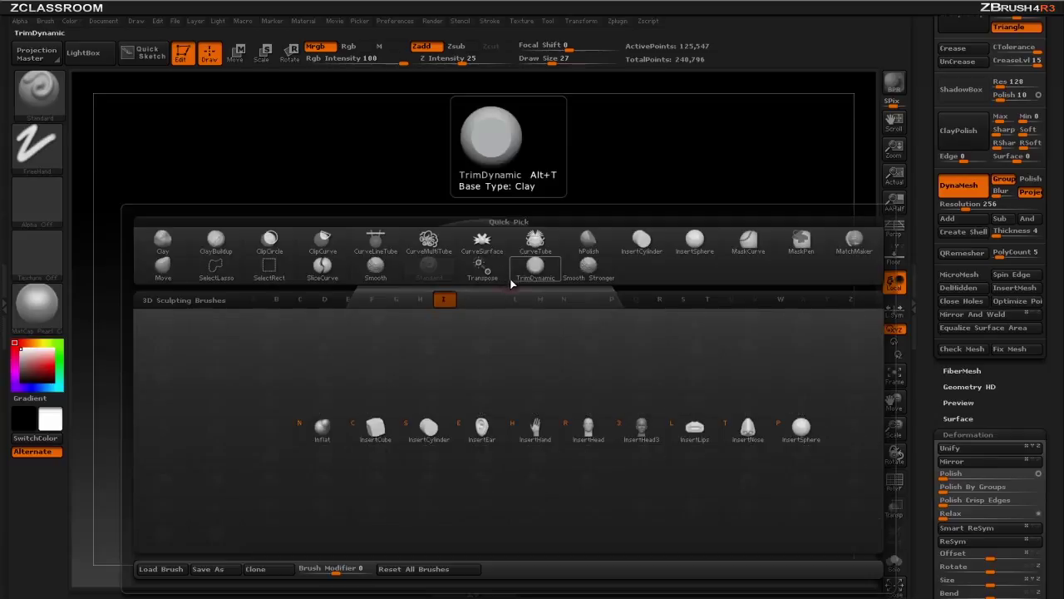
click(802, 428)
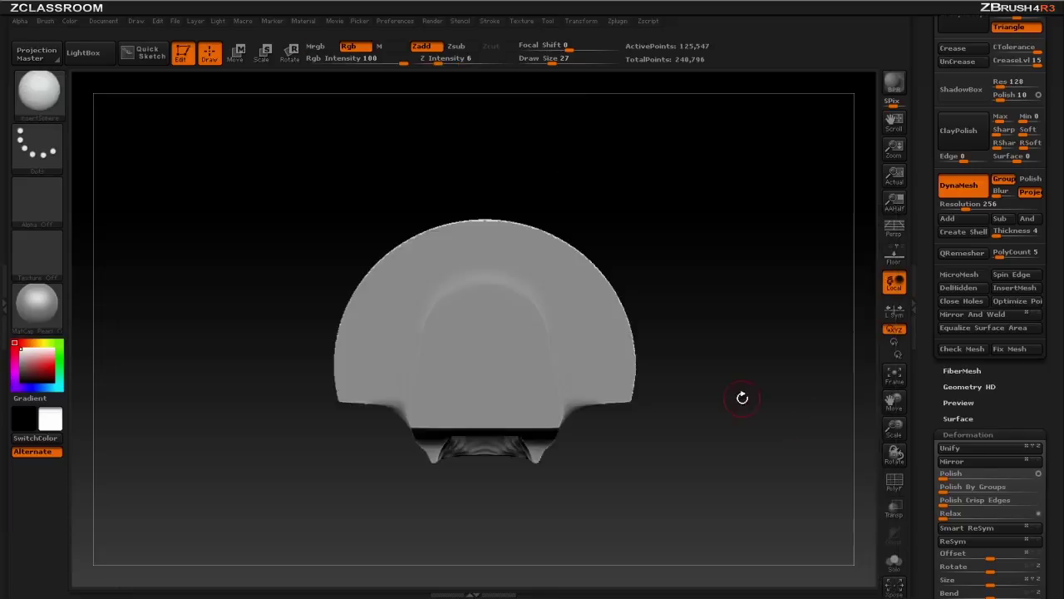
key(bracketleft)
drag(484, 336, 594, 351)
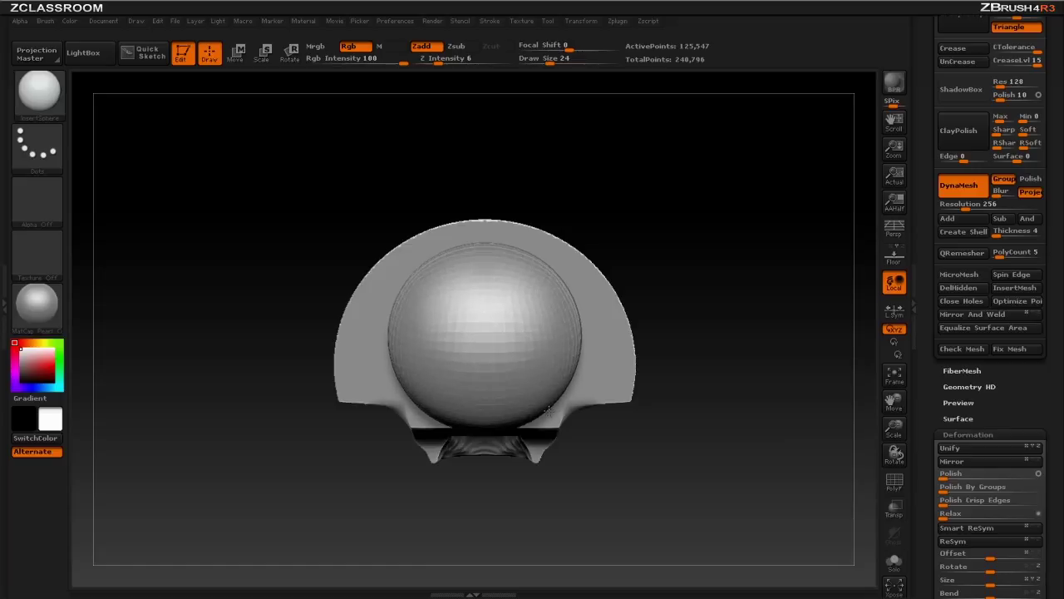
Move the inserted sphere straight back with the Transpose line so it sits further out of the head.
drag(692, 267, 585, 275)
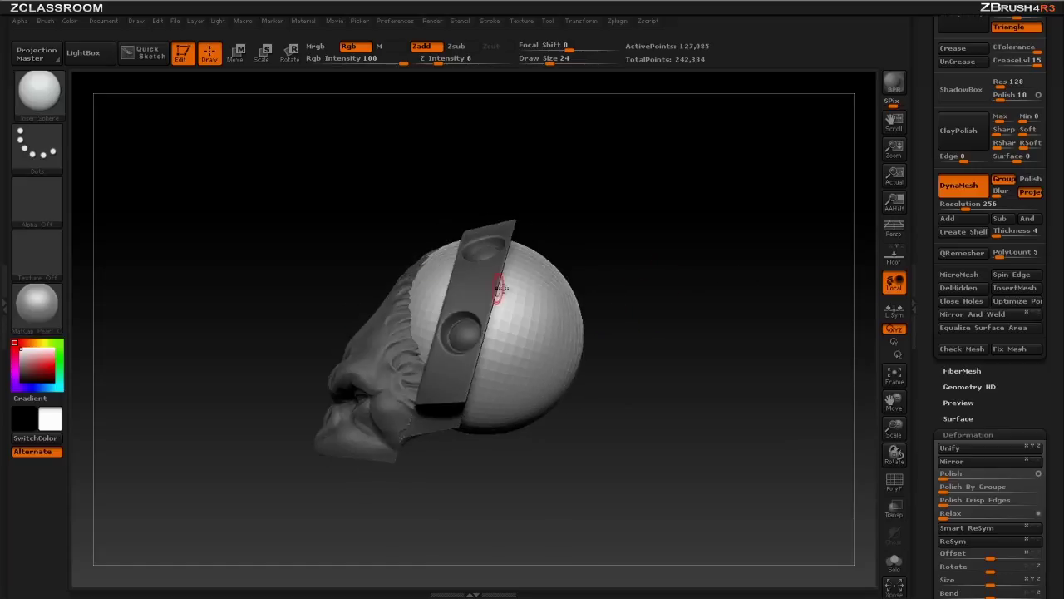
key(w)
drag(519, 333, 684, 357)
drag(601, 346, 642, 356)
shift+drag(725, 309, 660, 290)
alt+drag(747, 225, 677, 237)
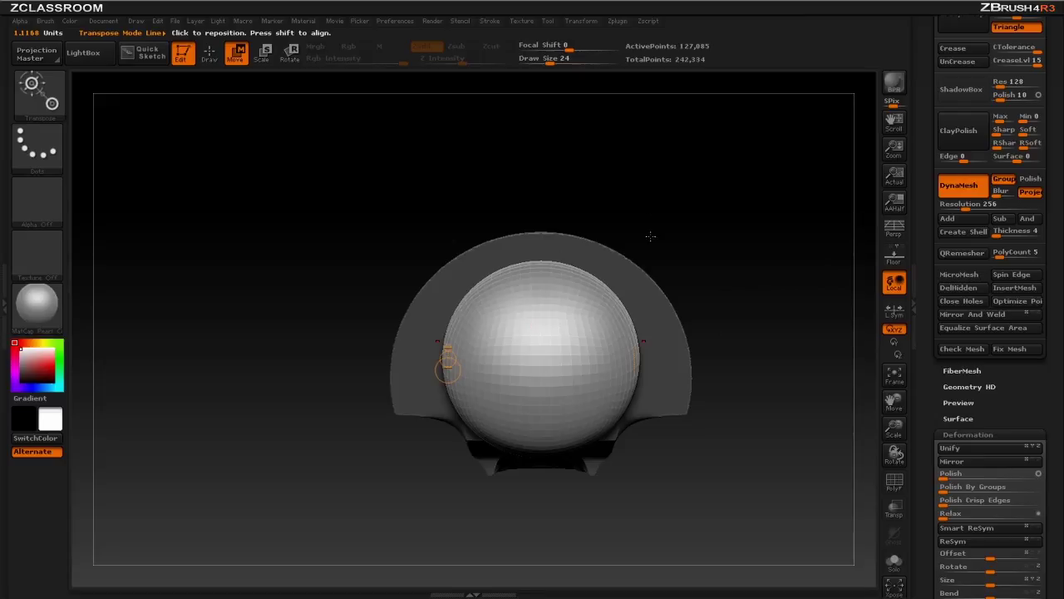
drag(702, 229, 466, 269)
drag(580, 219, 619, 242)
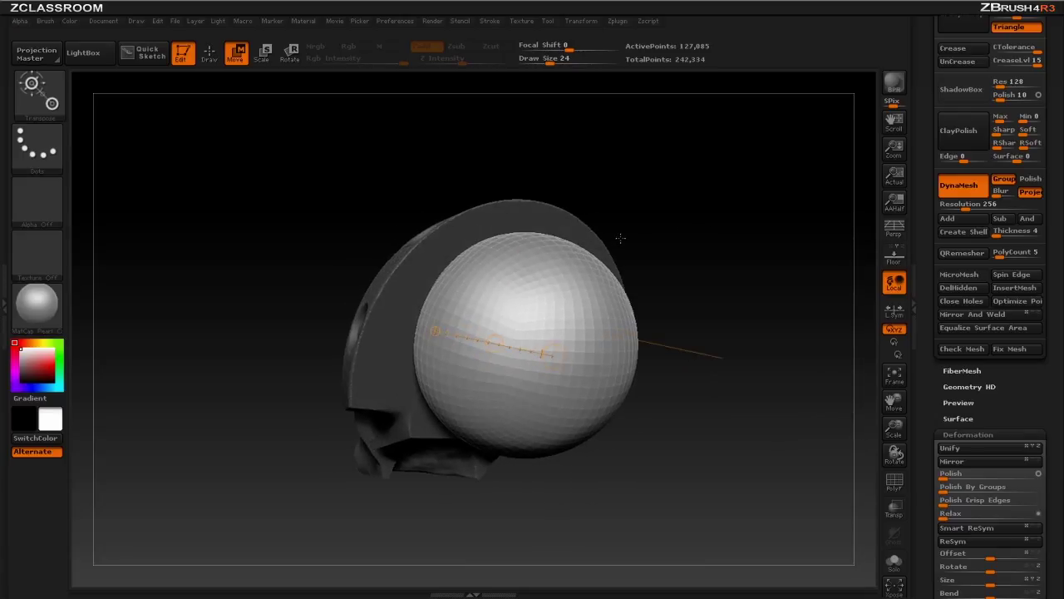
Clear the mask and remesh with DynaMesh to subtract the sphere from the back of the head.
key(q)
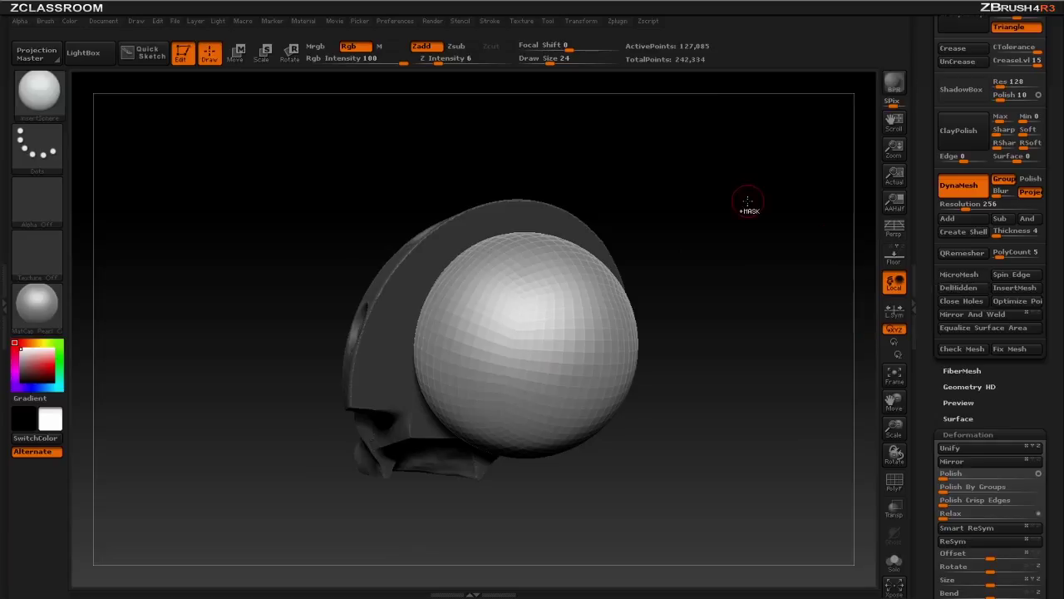
ctrl+drag(760, 208, 817, 249)
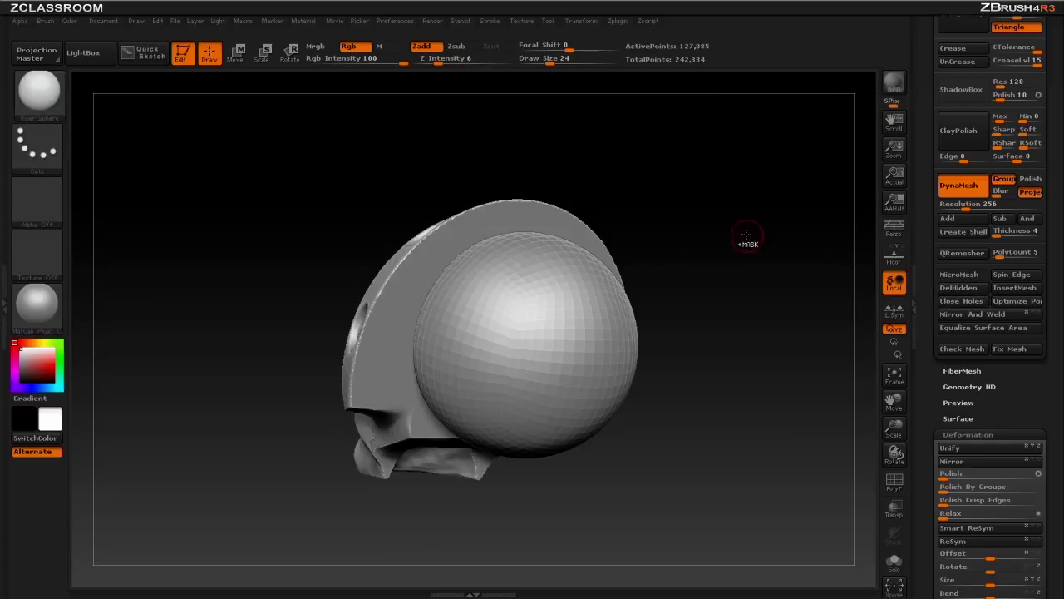
ctrl+drag(759, 243, 827, 369)
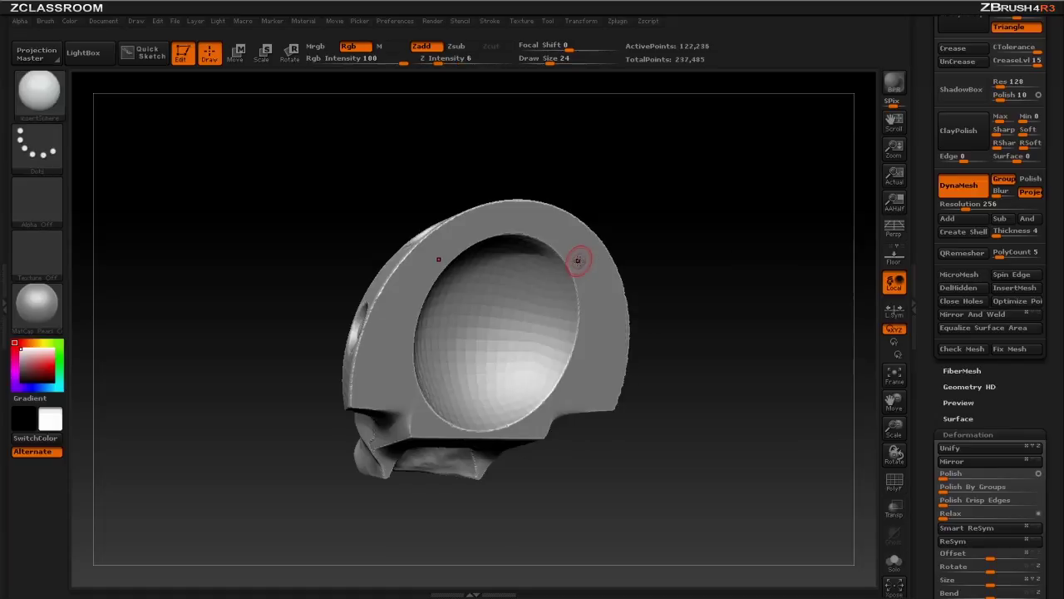
drag(675, 256, 567, 274)
Undo the subtraction and hollow the head with a DynaMesh shell of thickness 4, using the sphere as the opening.
key(ctrl+z)
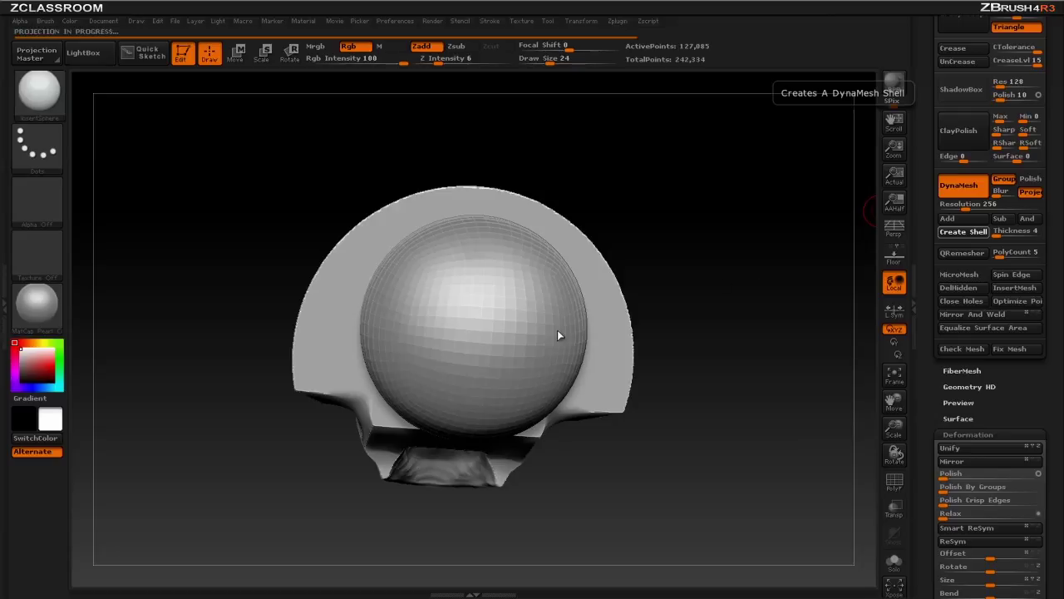
drag(511, 219, 670, 194)
drag(598, 163, 740, 167)
drag(707, 232, 551, 173)
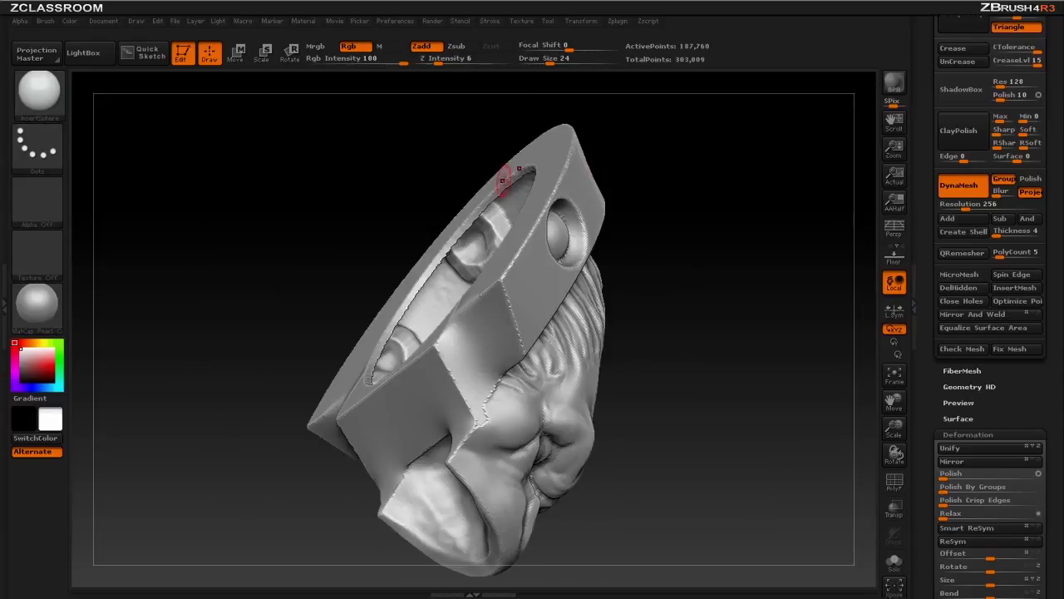
drag(413, 293, 436, 210)
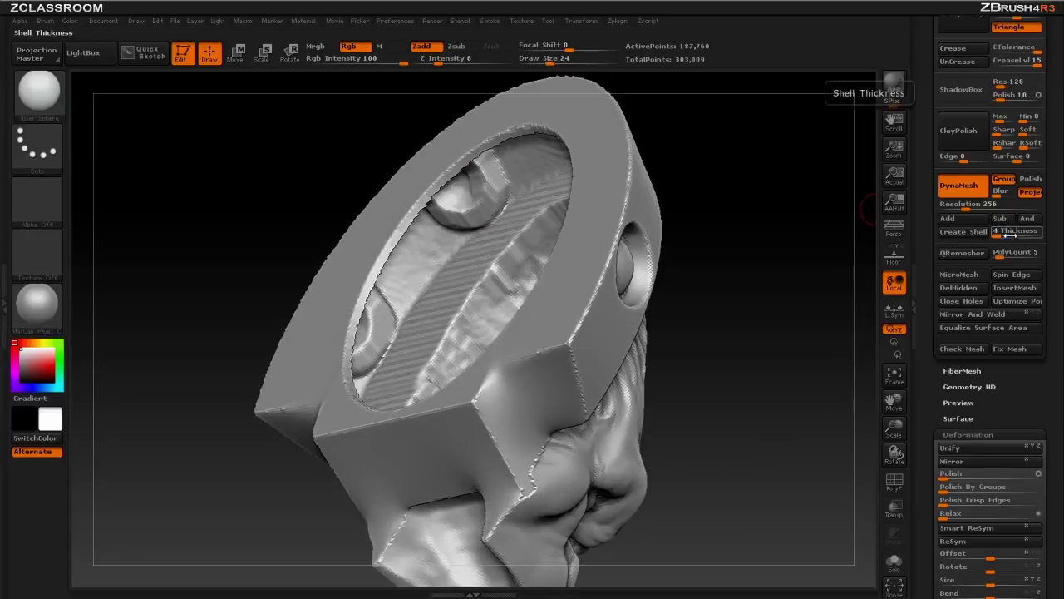
Set the DynaMesh shell thickness to 10 and undo the thinner shell.
mouse_move(781, 259)
alt+mouse_down()
mouse_move(680, 212)
mouse_move(758, 259)
alt+mouse_up()
drag(996, 234, 1000, 236)
drag(690, 195, 745, 171)
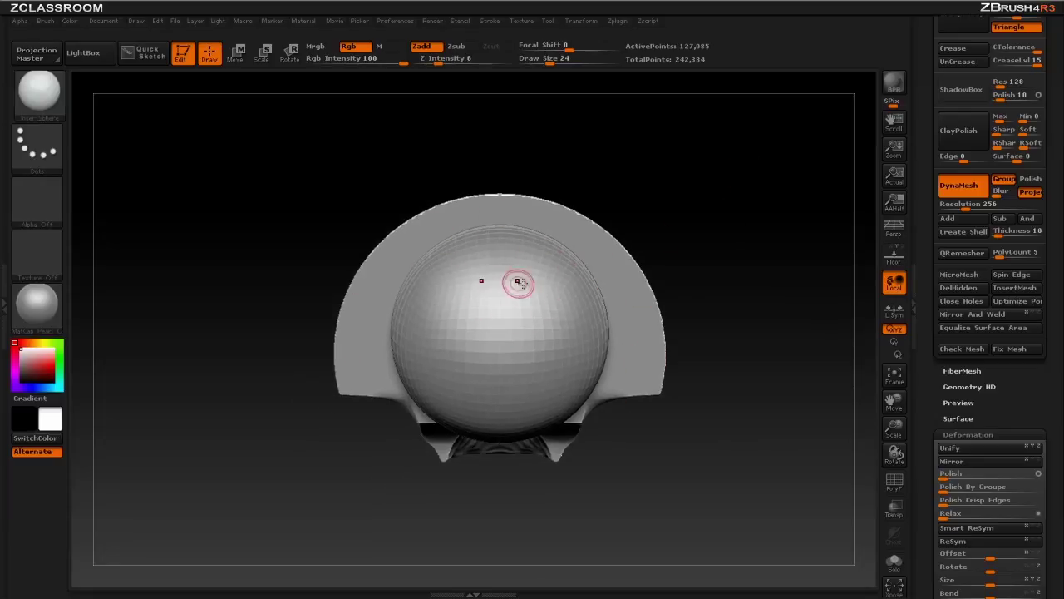
Hide the sphere, mask the entire head, and bring the sphere back into view.
ctrl+shift+click(637, 239)
drag(715, 224, 535, 241)
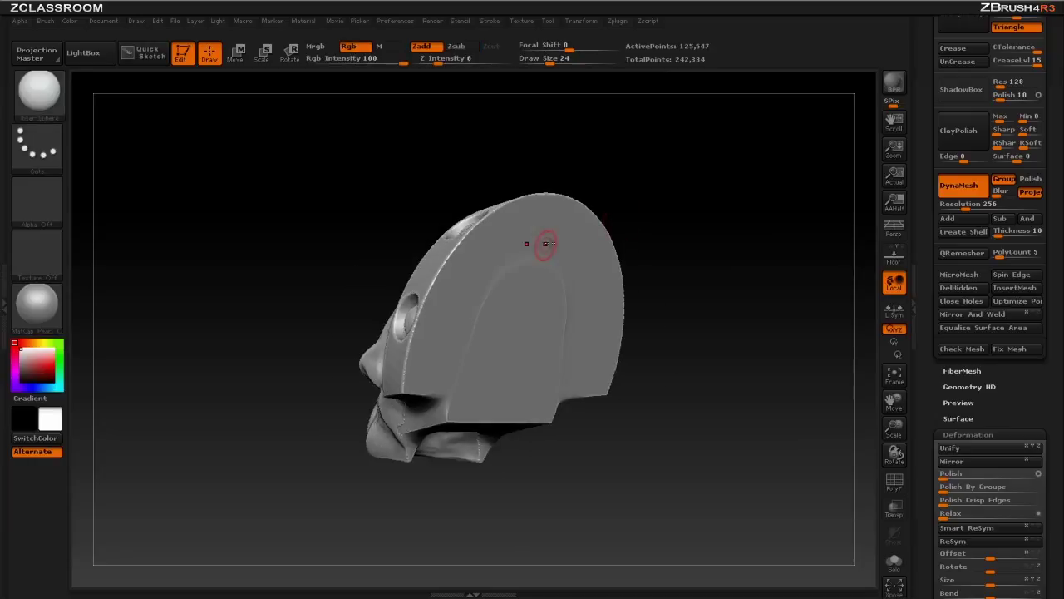
ctrl+click(731, 192)
ctrl+shift+click(747, 211)
drag(748, 211, 702, 216)
Enlarge the unmasked sphere with Transpose scaling and adjust its position on the back of the disc.
key(w)
drag(499, 341, 507, 66)
key(e)
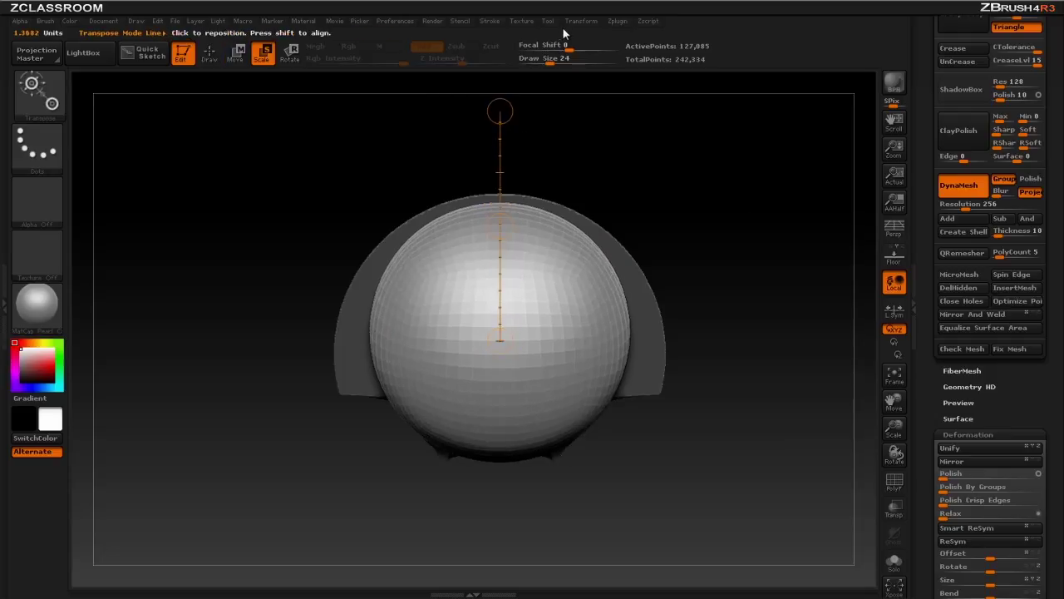
drag(497, 105, 500, 518)
key(w)
drag(502, 429, 502, 435)
key(q)
Pull the sides of the sphere outward towards the disc's rim with the Move brush at draw size 225.
mouse_move(699, 320)
mouse_down()
mouse_move(737, 307)
mouse_move(688, 273)
mouse_up()
key(b)
key(m)
key(v)
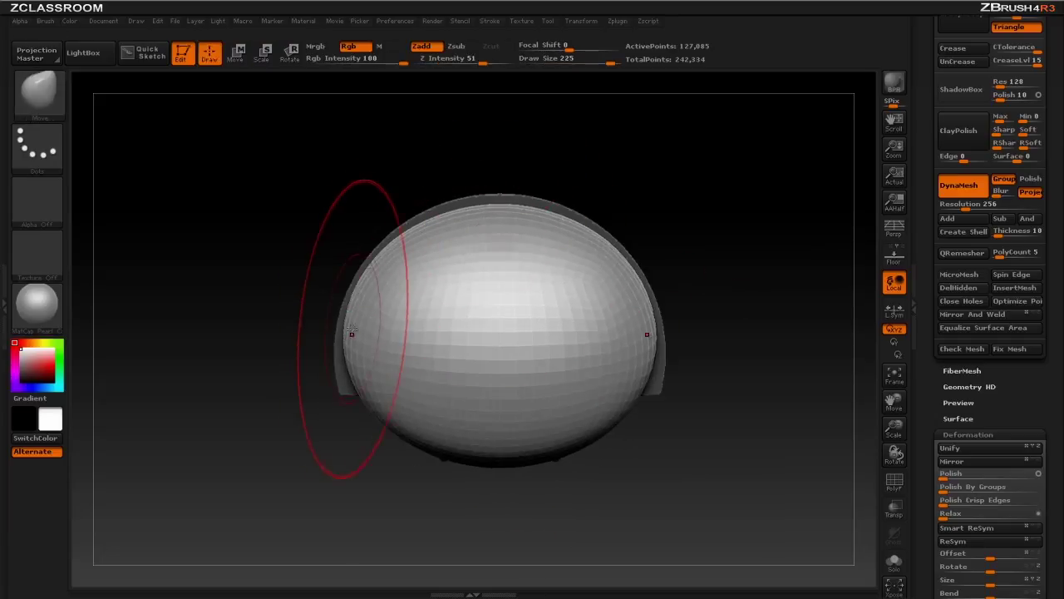
drag(363, 348, 368, 336)
key(s)
mouse_move(578, 217)
mouse_down()
mouse_move(646, 219)
mouse_move(609, 219)
mouse_up()
mouse_move(610, 217)
shift+mouse_down()
mouse_move(562, 217)
mouse_move(607, 215)
shift+mouse_up()
Shift the widened sphere backward, away from the disc, with a Transpose line in side view.
key(w)
key(q)
mouse_move(535, 216)
mouse_down()
mouse_move(606, 202)
mouse_move(390, 266)
mouse_up()
key(w)
shift+drag(466, 328, 684, 367)
mouse_move(577, 328)
mouse_down()
mouse_move(607, 337)
mouse_move(609, 328)
mouse_up()
key(q)
Clear the mask and hollow the head with a DynaMesh shell of thickness 10, opened by the widened sphere.
mouse_move(594, 245)
mouse_down()
mouse_move(652, 256)
mouse_move(580, 242)
mouse_move(664, 190)
mouse_move(659, 173)
mouse_up()
drag(748, 244, 698, 265)
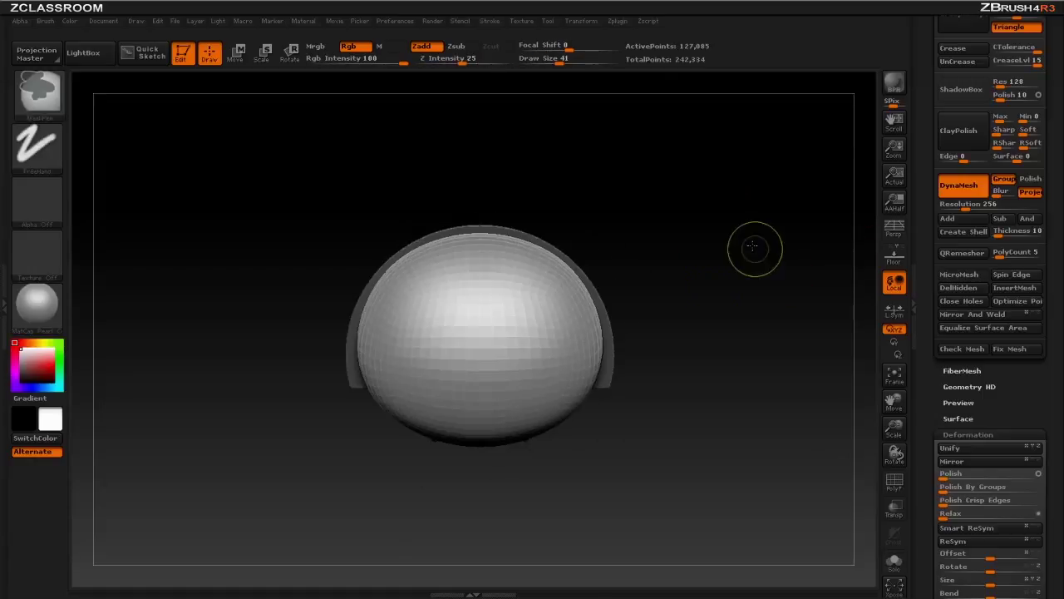
click(947, 314)
drag(867, 265, 871, 273)
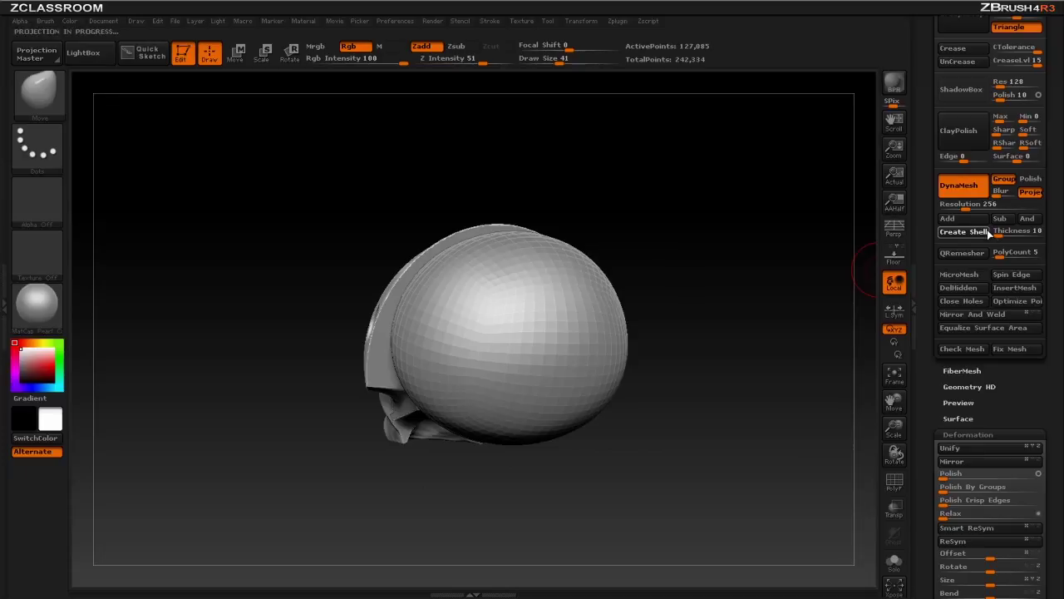
mouse_move(697, 247)
mouse_down()
mouse_move(682, 240)
mouse_move(712, 247)
mouse_move(725, 270)
mouse_move(706, 264)
mouse_move(741, 238)
mouse_move(734, 217)
mouse_up()
Select the Standard brush, set its draw size to 86, and smooth the inner wall of the hollow head.
key(b)
key(s)
key(t)
key(s)
drag(491, 209, 506, 208)
drag(646, 159, 649, 193)
shift+drag(499, 296, 510, 286)
shift+drag(459, 387, 474, 349)
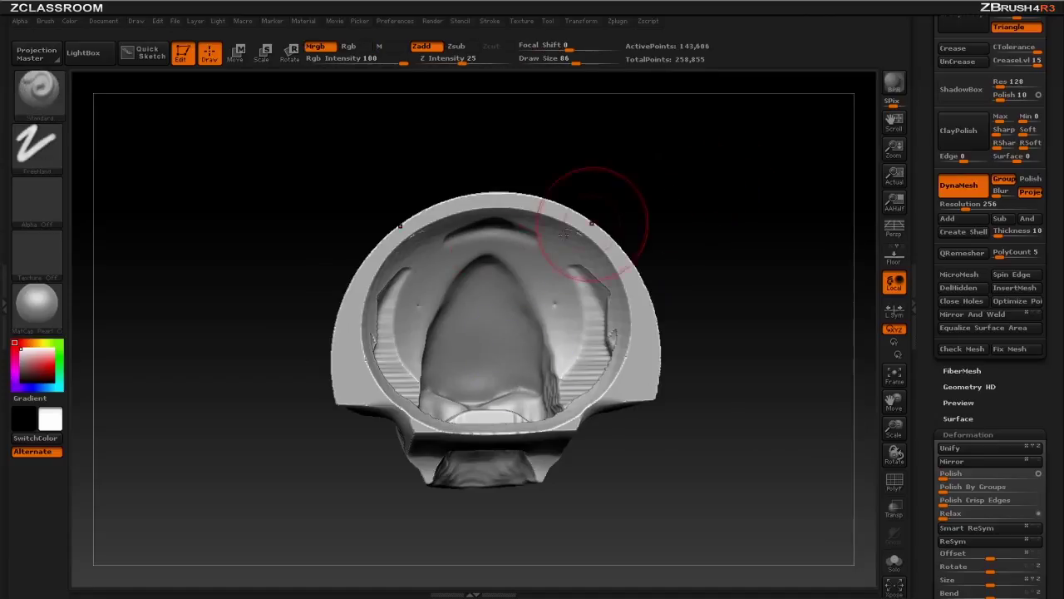
Check the front of the head, set the draw size to 47, and undo the smoothing.
mouse_move(682, 238)
mouse_down()
mouse_move(801, 231)
mouse_move(732, 241)
mouse_up()
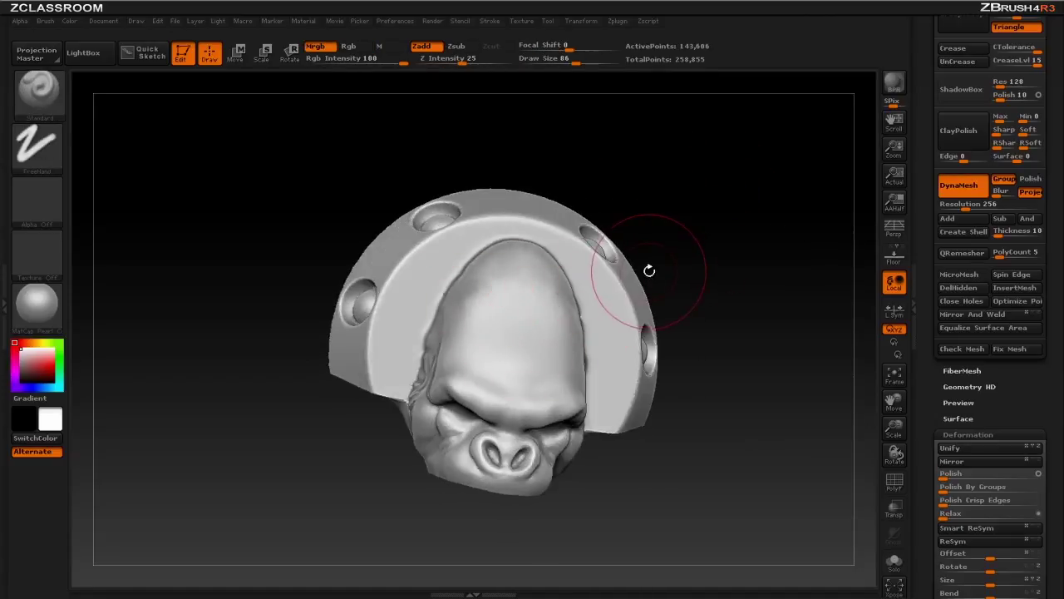
key(s)
drag(514, 299, 502, 298)
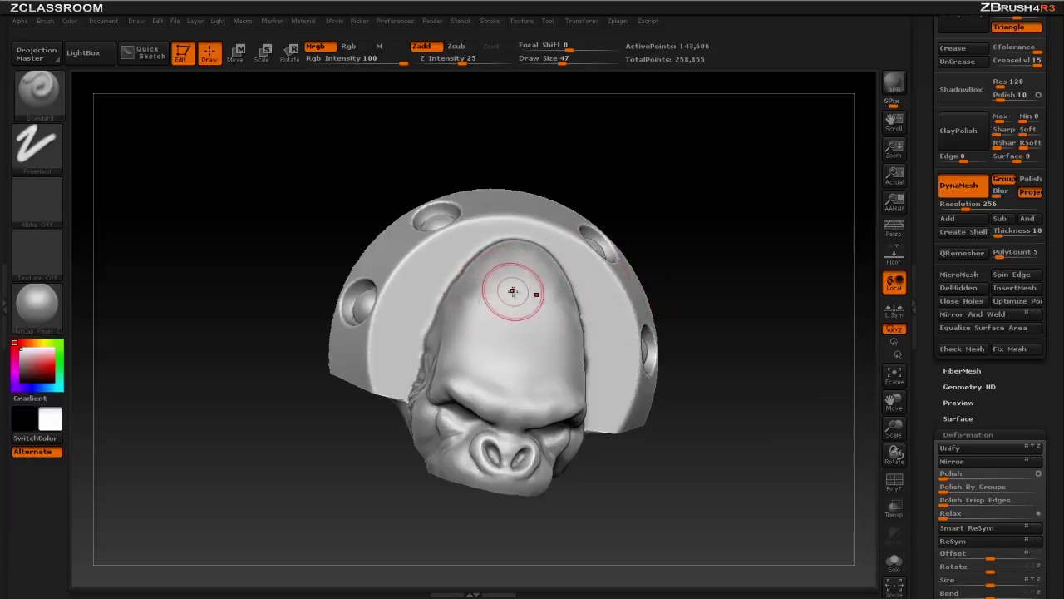
key(ctrl+z)
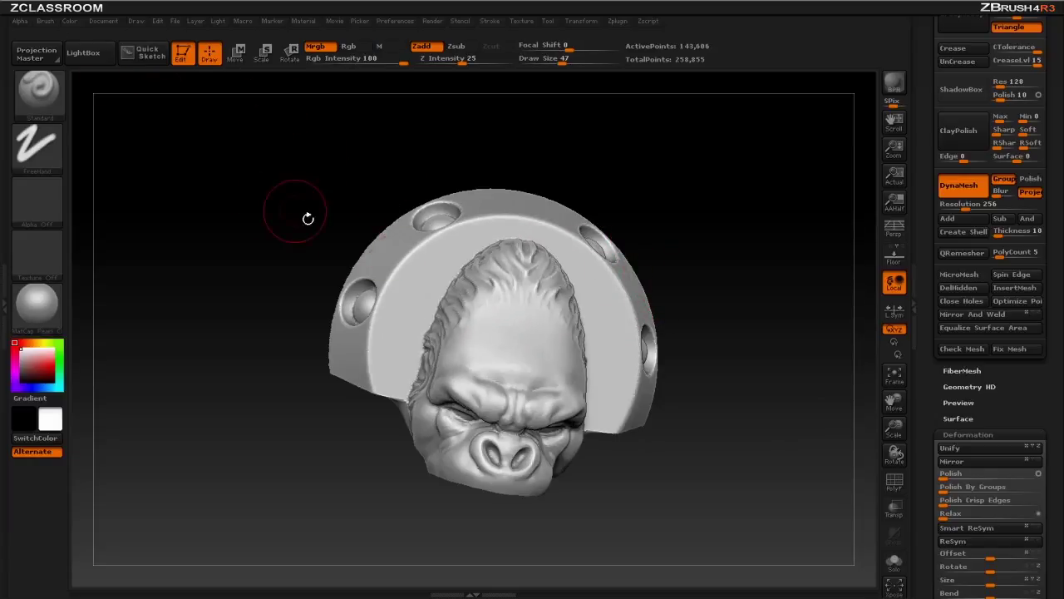
Turn on backface auto masking for both the Standard brush and the Smooth Stronger brush.
click(45, 22)
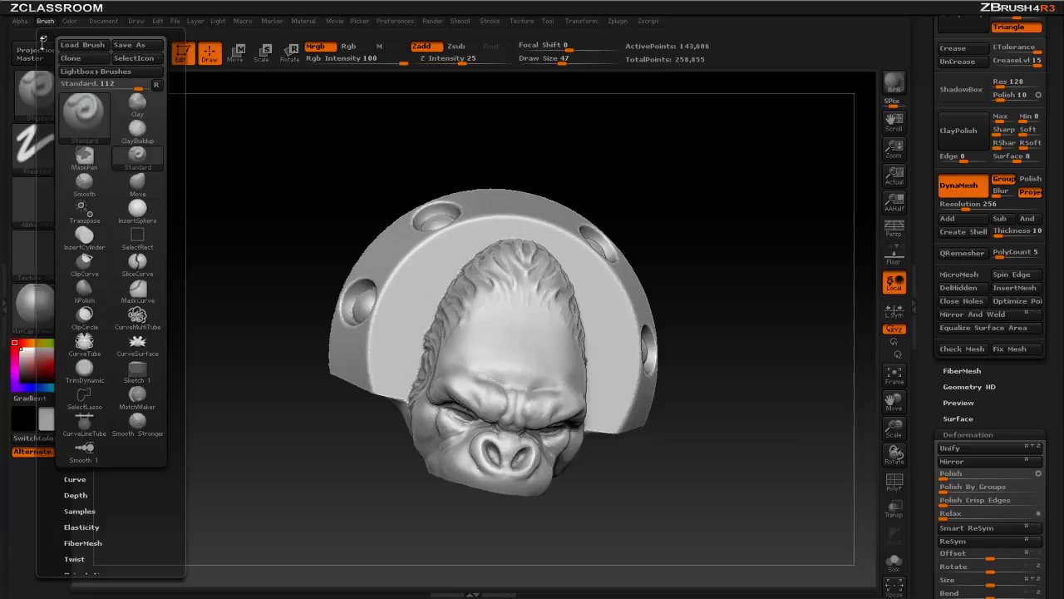
drag(62, 496, 62, 223)
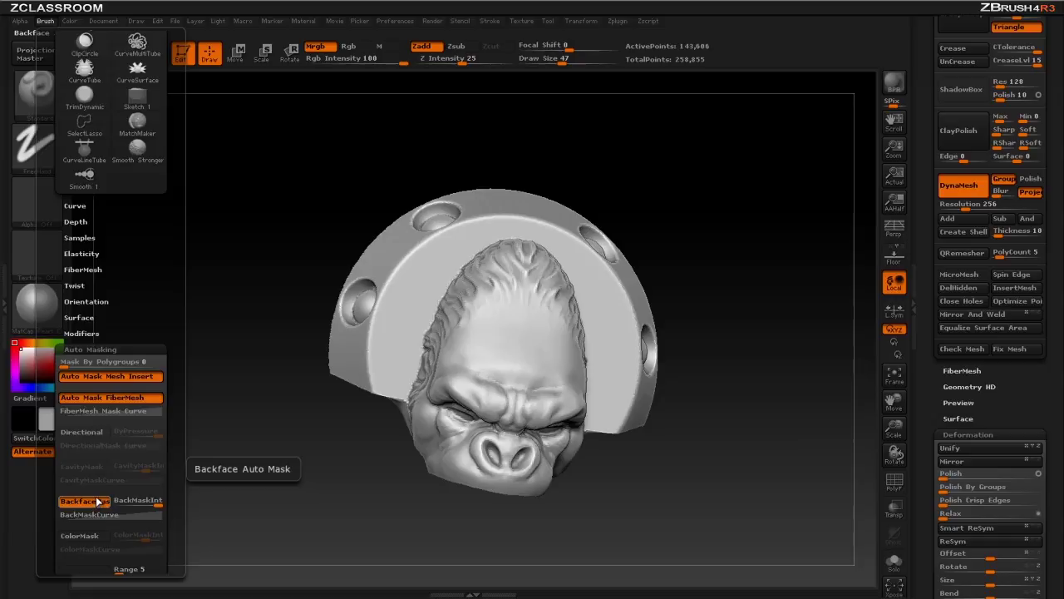
key(shift)
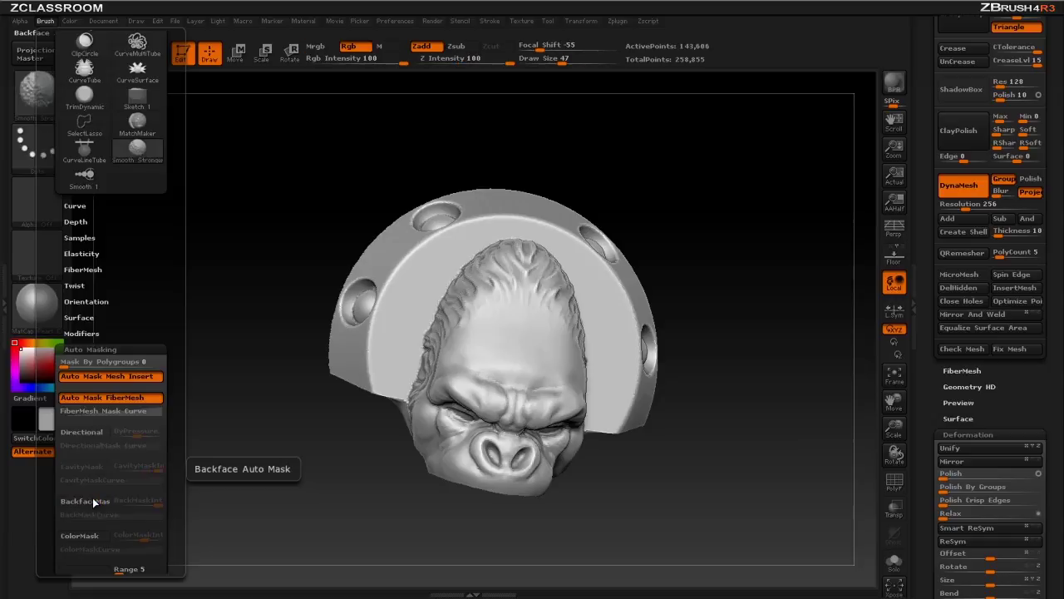
shift+click(88, 502)
Enlarge the draw size to 74 and smooth the inner wall of the hollow head.
mouse_move(579, 183)
mouse_down()
mouse_move(663, 159)
mouse_move(731, 171)
mouse_up()
key(bracketright)
key(bracketright)
shift+drag(471, 265, 468, 236)
mouse_move(379, 291)
shift+mouse_down()
mouse_move(363, 334)
mouse_move(484, 312)
mouse_move(492, 396)
shift+mouse_up()
Check the front of the head for damage, and continue smoothing inside the hollow.
drag(700, 237, 614, 253)
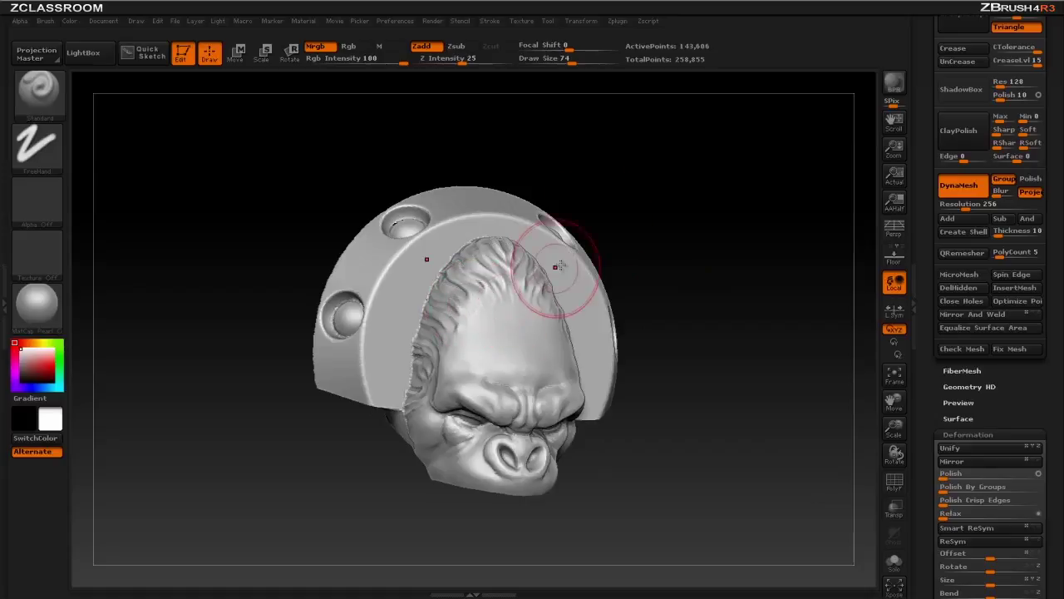
drag(665, 208, 729, 191)
drag(501, 363, 492, 383)
drag(729, 190, 694, 285)
shift+drag(492, 382, 503, 329)
mouse_move(629, 298)
shift+mouse_down()
mouse_move(735, 253)
mouse_move(694, 263)
shift+mouse_up()
Reduce the draw size and mask the inner side of the strip between the back opening and the neck opening.
key(s)
mouse_move(754, 233)
mouse_down()
mouse_move(807, 197)
mouse_move(787, 163)
mouse_up()
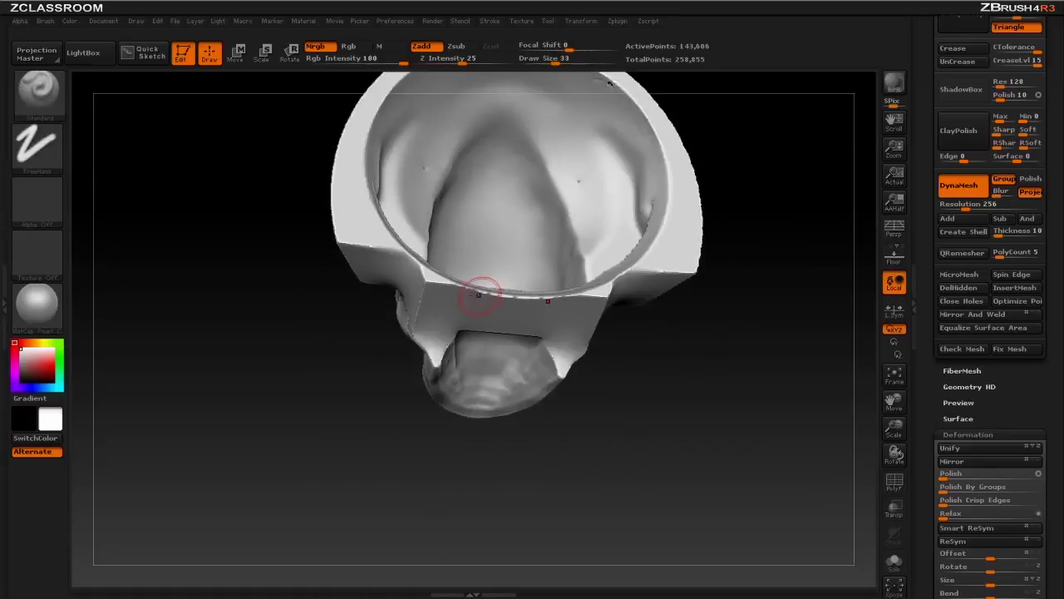
drag(541, 380, 598, 293)
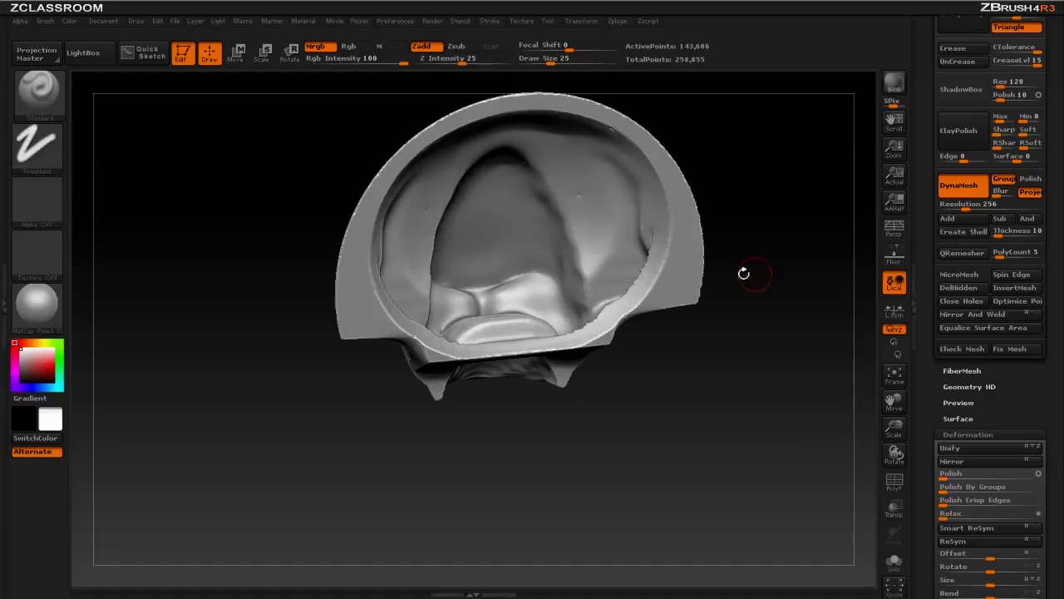
drag(658, 277, 766, 262)
ctrl+drag(465, 298, 486, 293)
mouse_move(487, 385)
mouse_down()
mouse_move(467, 293)
mouse_move(433, 295)
mouse_up()
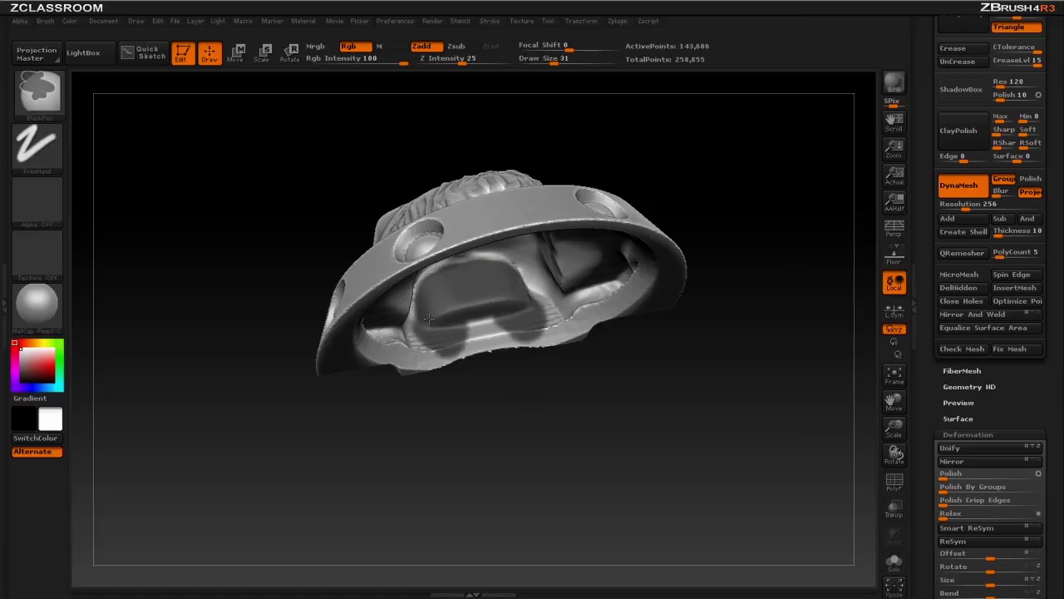
Extend the mask over the rim and underside of the strip between the two openings with draw size 27.
drag(499, 379, 422, 348)
mouse_move(503, 384)
mouse_down()
mouse_move(513, 406)
mouse_move(400, 320)
mouse_move(449, 342)
mouse_up()
mouse_move(682, 261)
mouse_down()
mouse_move(743, 219)
mouse_move(470, 350)
mouse_move(518, 334)
mouse_up()
drag(636, 337, 614, 249)
ctrl+drag(524, 353, 508, 388)
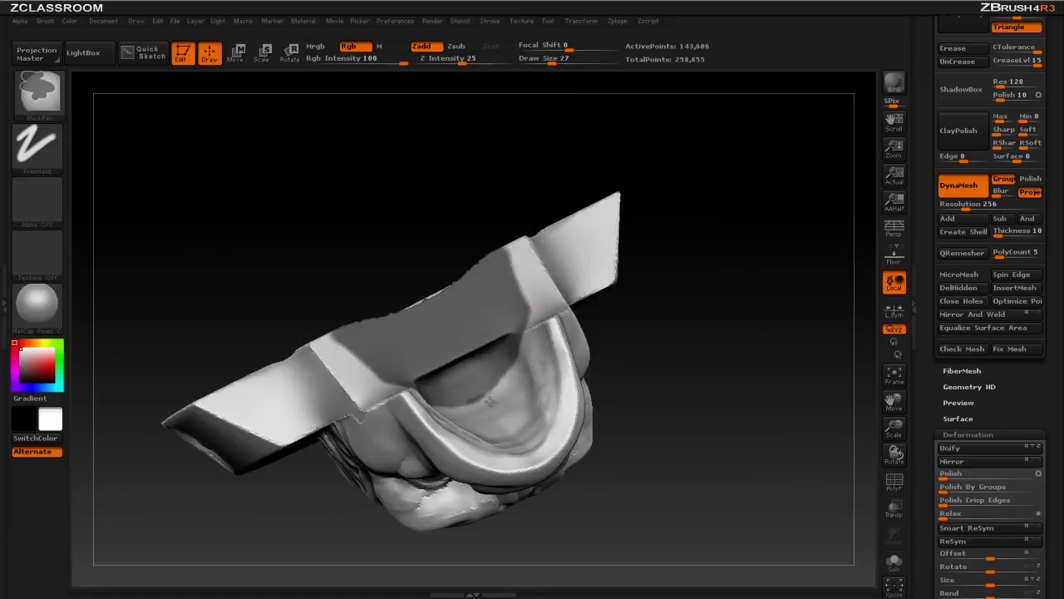
mouse_move(634, 304)
mouse_down()
mouse_move(506, 268)
mouse_move(671, 257)
mouse_move(558, 227)
mouse_up()
mouse_move(532, 316)
mouse_down()
mouse_move(604, 290)
mouse_move(653, 183)
mouse_move(765, 167)
mouse_move(663, 198)
mouse_up()
Show the polyframe and turn the masked strip into its own polygroup, clearing the mask.
drag(934, 380, 931, 326)
click(954, 379)
drag(937, 379, 938, 282)
click(948, 330)
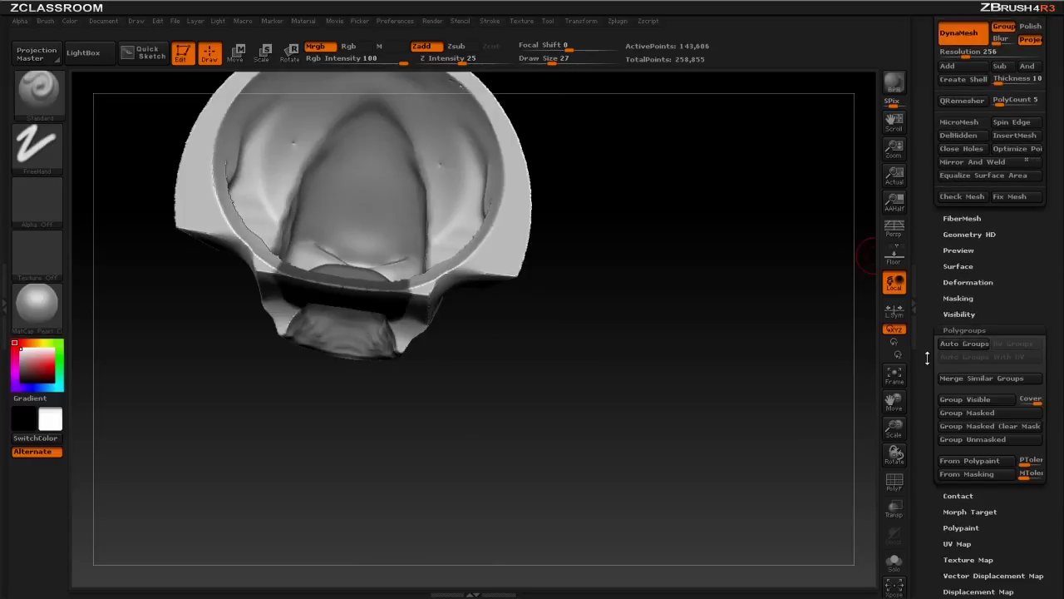
drag(927, 357, 923, 287)
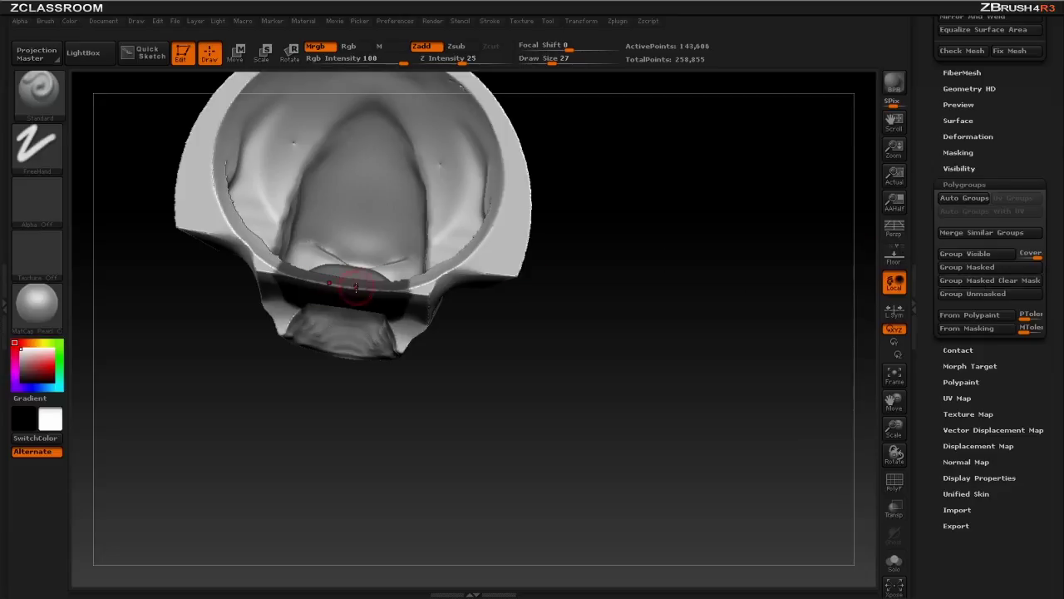
alt+drag(630, 220, 729, 276)
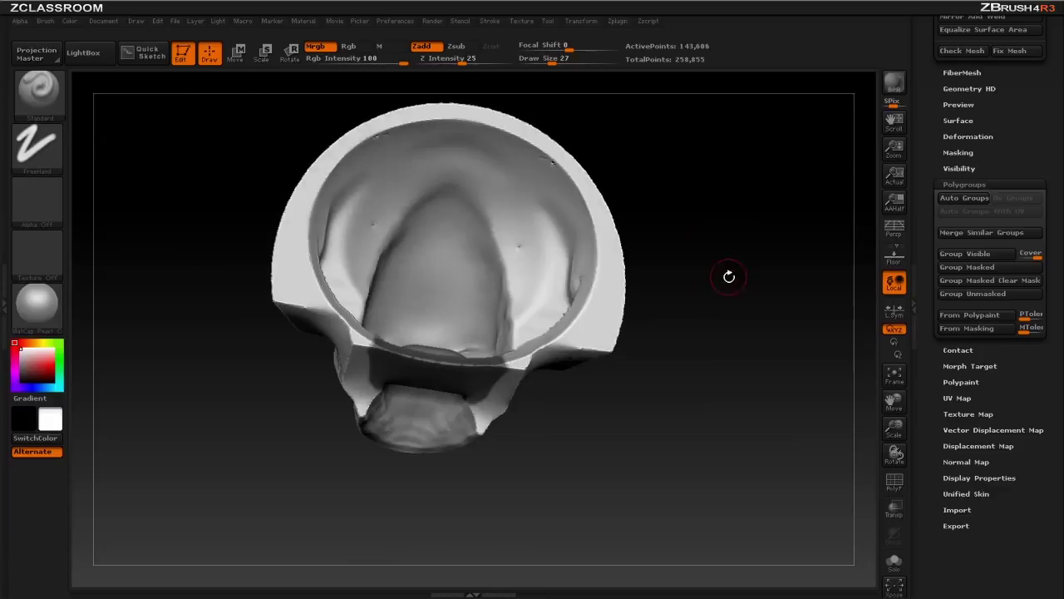
click(895, 481)
click(960, 285)
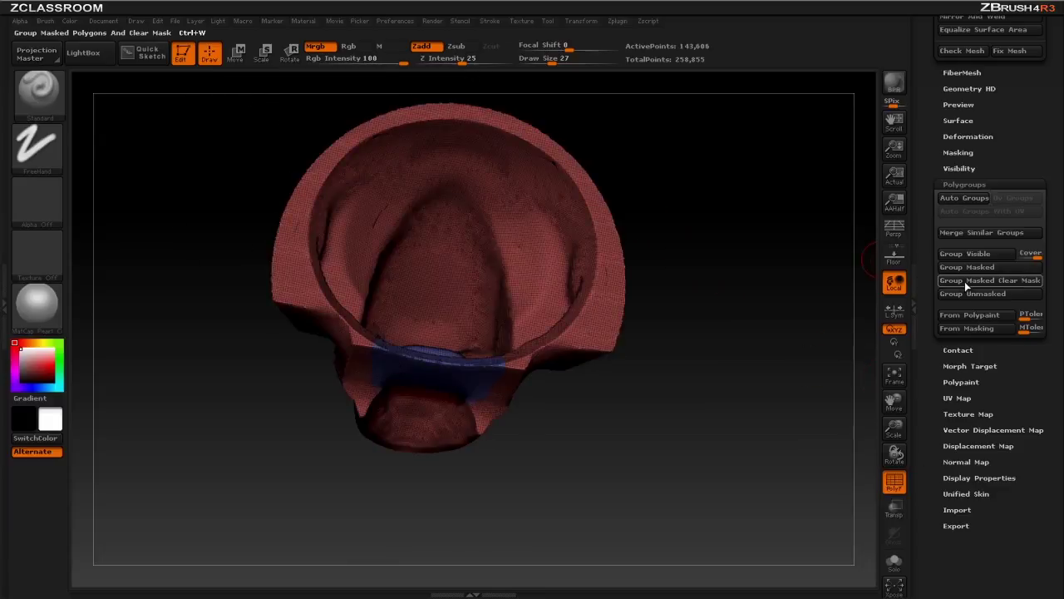
Remesh the head at DynaMesh resolution 256 with Group on, splitting off the strip's polygroup.
drag(732, 296, 502, 291)
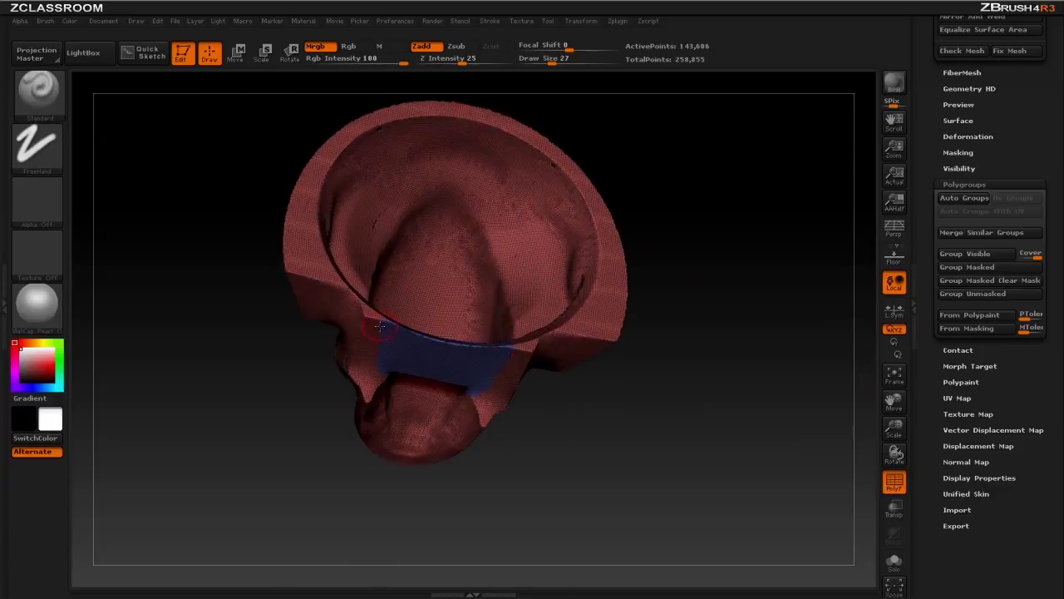
drag(705, 240, 701, 353)
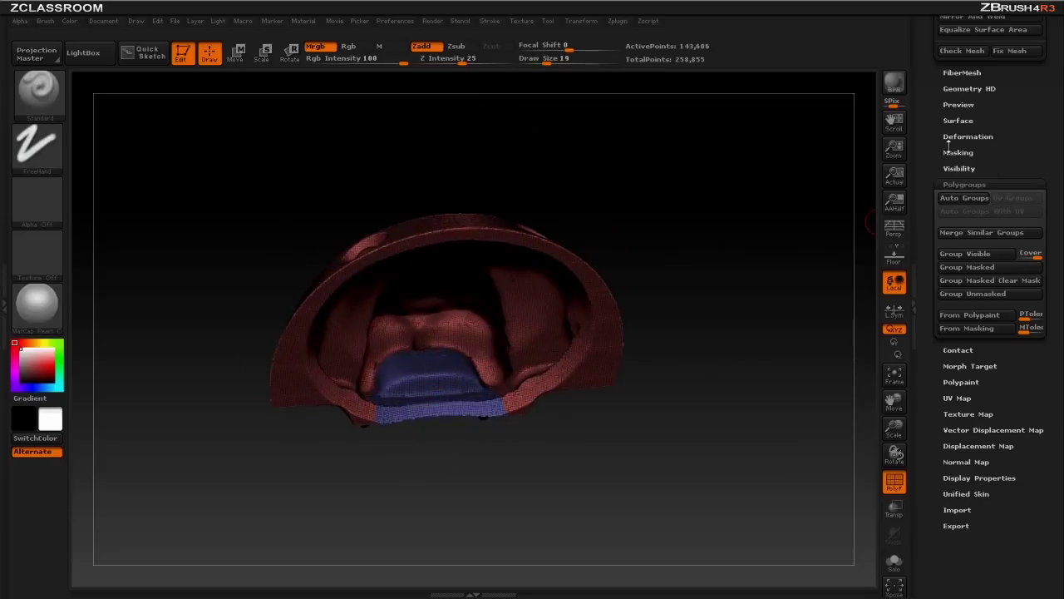
scroll(969, 150, up, 6)
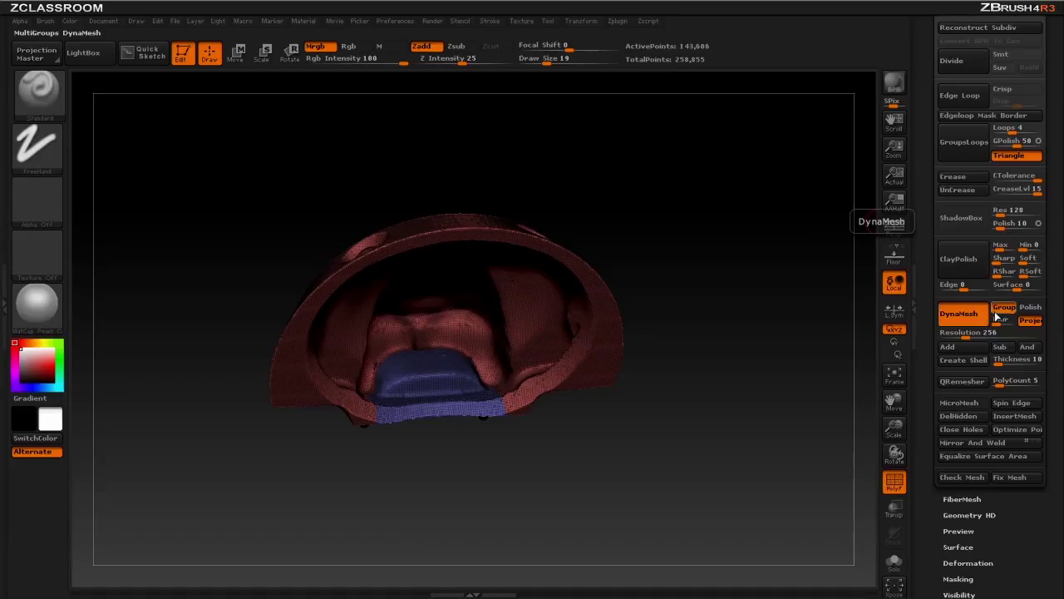
drag(653, 268, 726, 242)
ctrl+drag(737, 197, 804, 296)
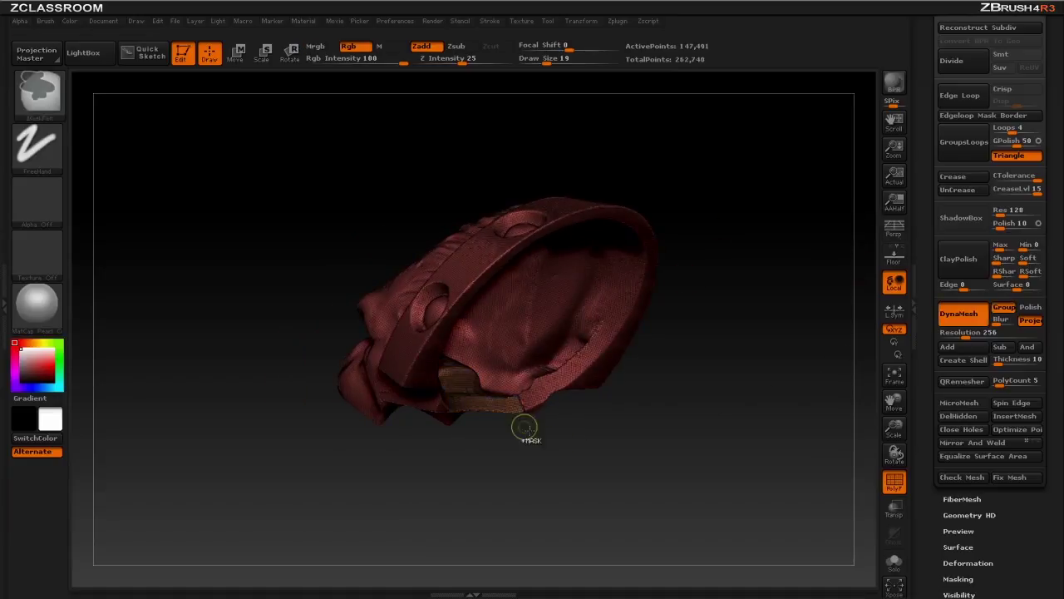
Hide and delete the separated strip, and regroup the remaining head with Auto Groups.
drag(732, 357, 510, 350)
mouse_move(730, 300)
mouse_down()
mouse_move(740, 201)
mouse_move(708, 225)
mouse_up()
drag(687, 281, 721, 285)
drag(675, 364, 719, 266)
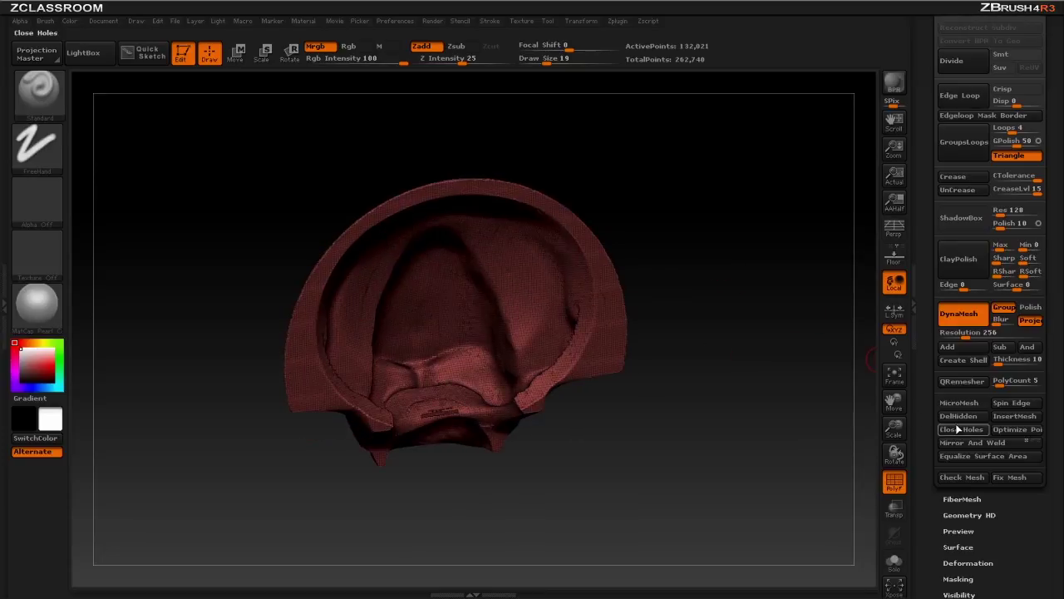
drag(932, 429, 929, 324)
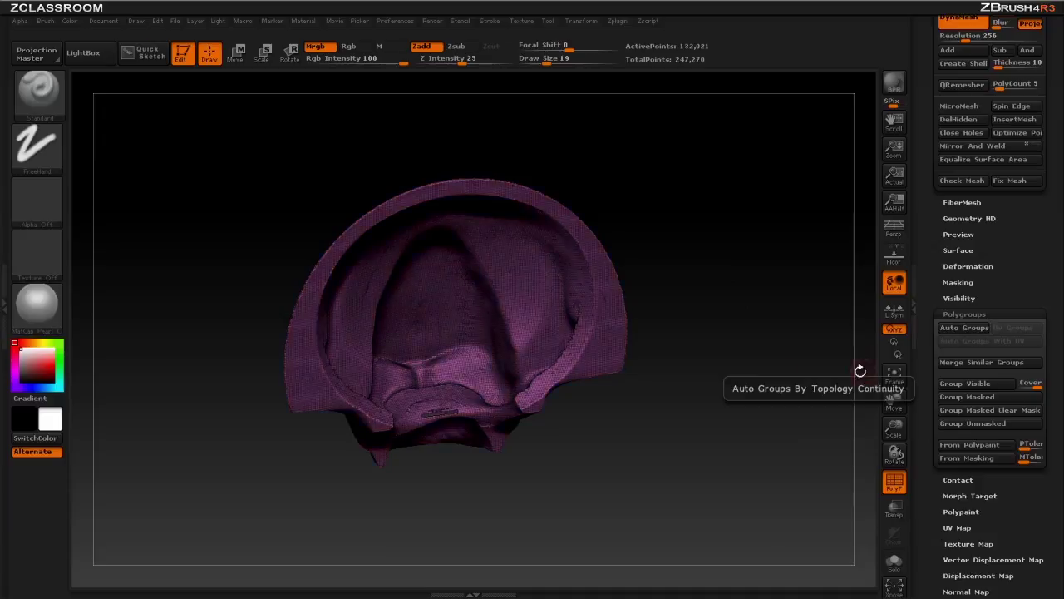
Inspect the merged opening and its cut edges at the base of the hollow head.
drag(734, 302, 703, 319)
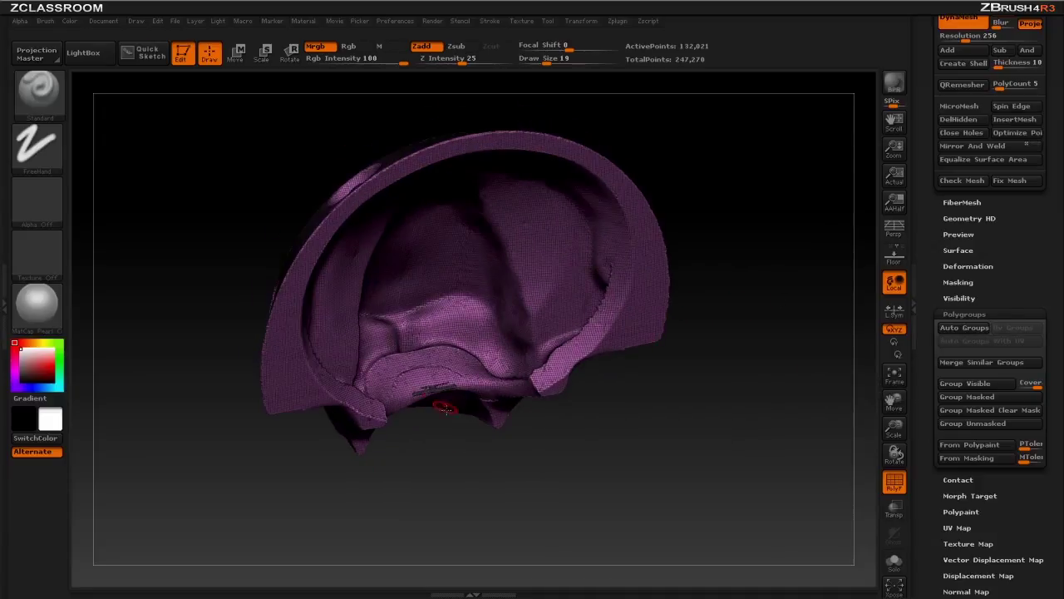
drag(431, 389, 452, 430)
drag(436, 376, 457, 377)
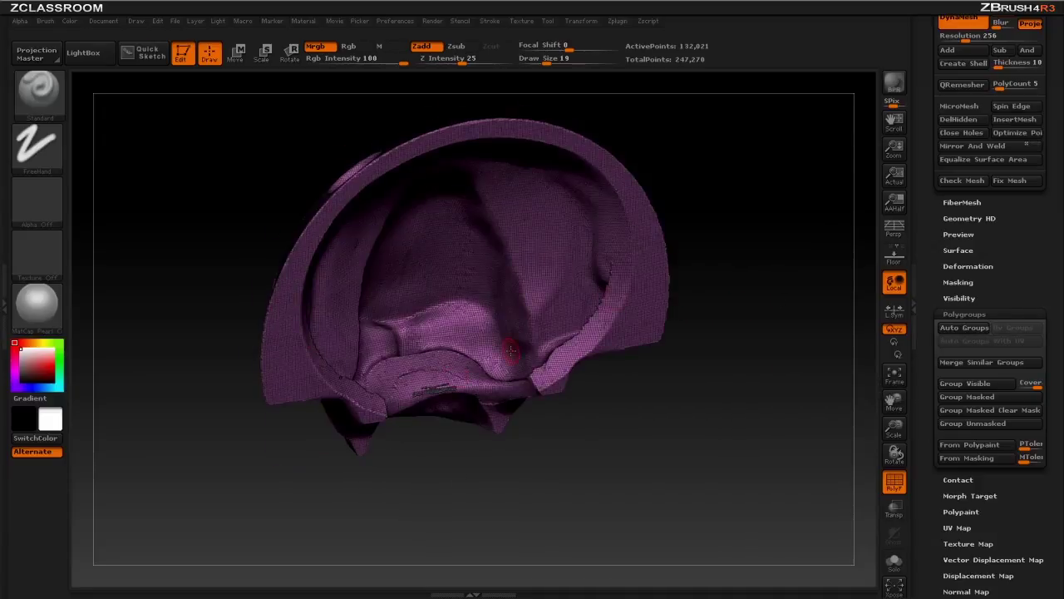
key(ctrl+shift)
drag(927, 263, 928, 353)
mouse_move(803, 267)
mouse_down()
mouse_move(777, 257)
mouse_move(789, 249)
mouse_move(749, 249)
mouse_move(807, 207)
mouse_move(707, 398)
mouse_up()
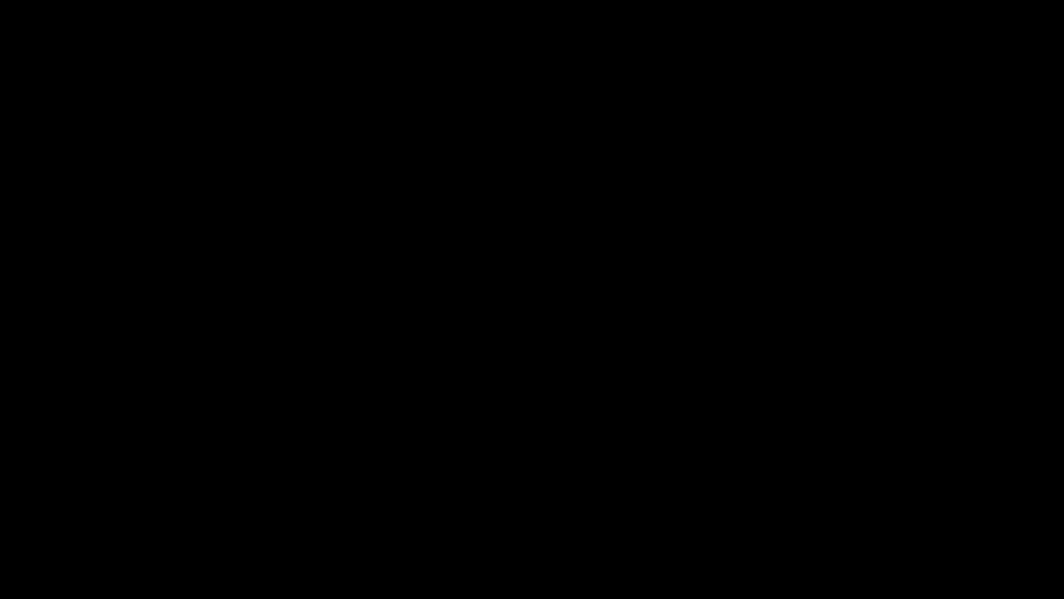